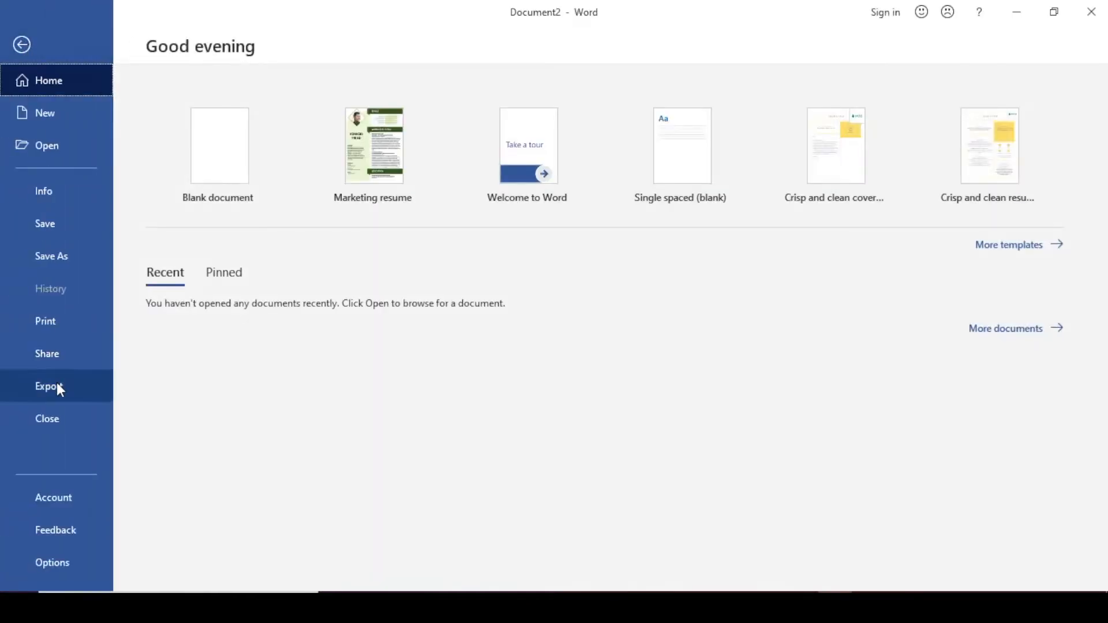
Step: Open the ribbon customization settings in the program options and look through the popular commands
{"action": "left_click", "coordinate": [47, 564]}
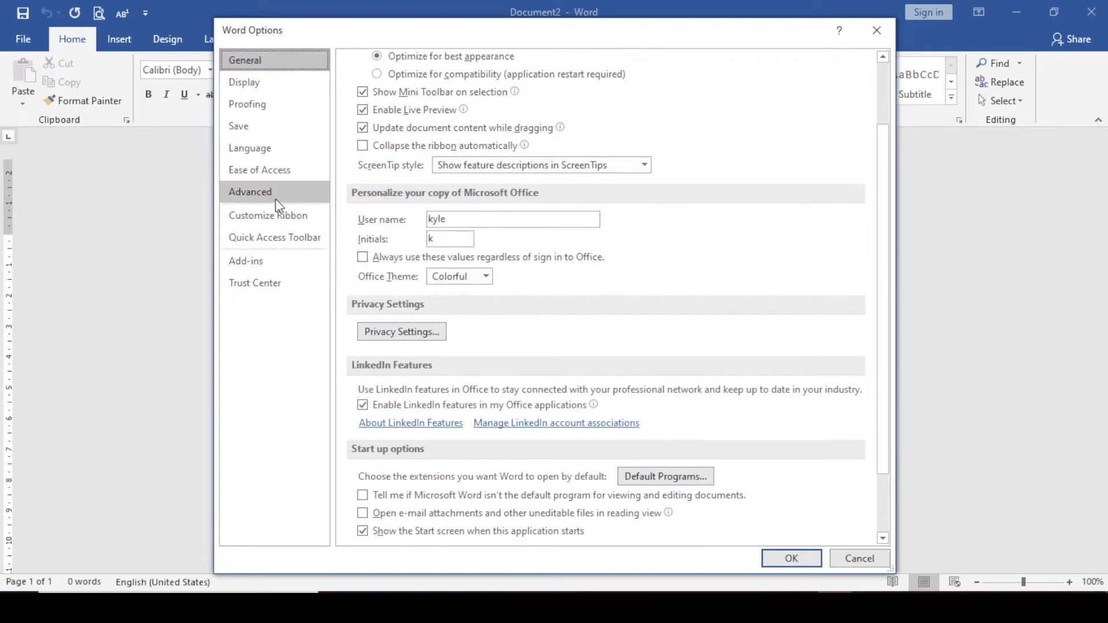
{"action": "left_click", "coordinate": [268, 216]}
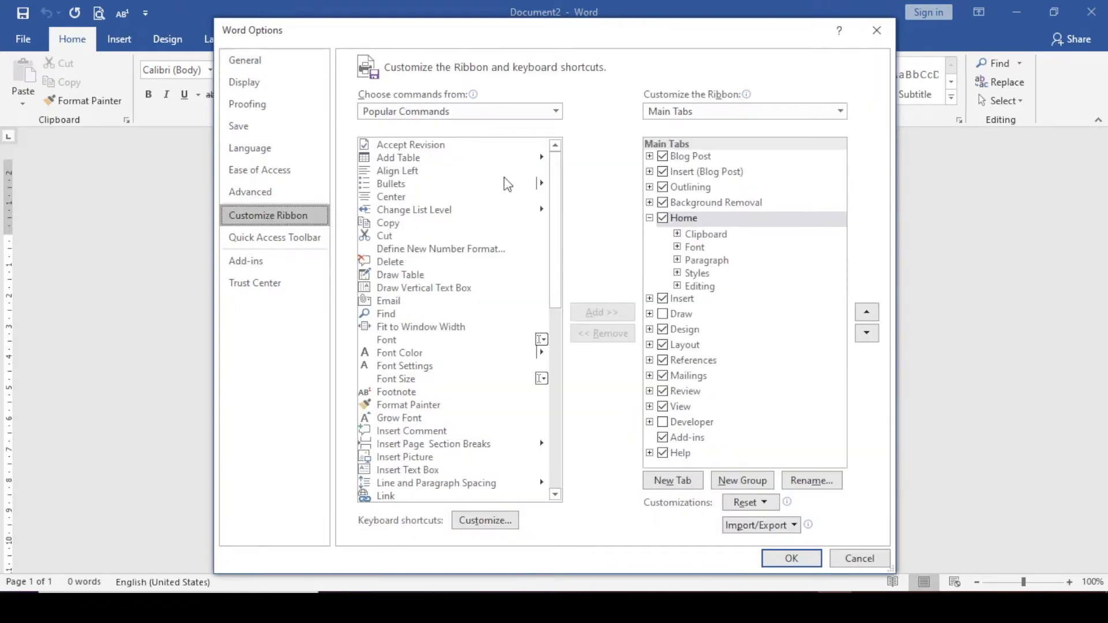
{"action": "scroll", "coordinate": [494, 303], "scroll_direction": "down", "scroll_amount": 3}
{"action": "scroll", "coordinate": [494, 303], "scroll_direction": "down", "scroll_amount": 3}
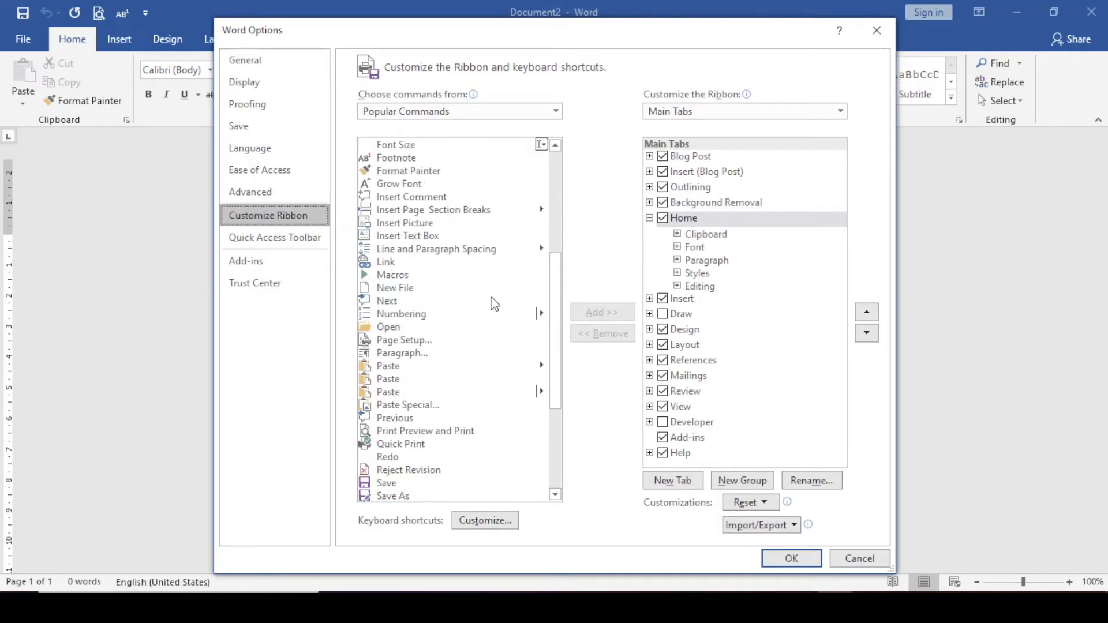
{"action": "scroll", "coordinate": [494, 303], "scroll_direction": "down", "scroll_amount": 5}
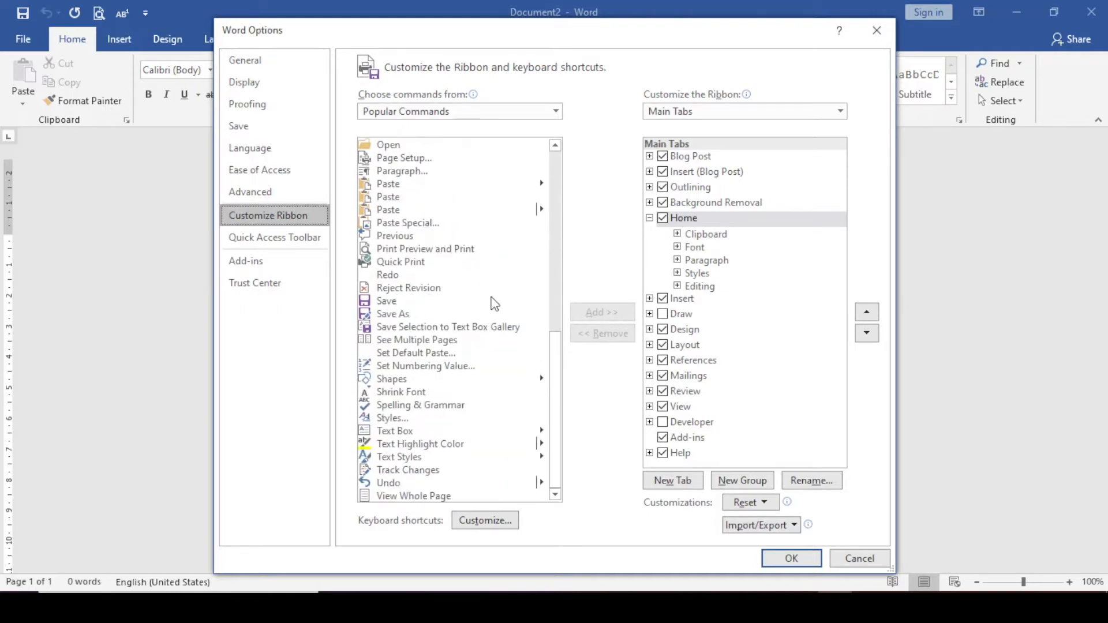
{"action": "scroll", "coordinate": [495, 303], "scroll_direction": "up", "scroll_amount": 6}
{"action": "scroll", "coordinate": [494, 303], "scroll_direction": "up", "scroll_amount": 5}
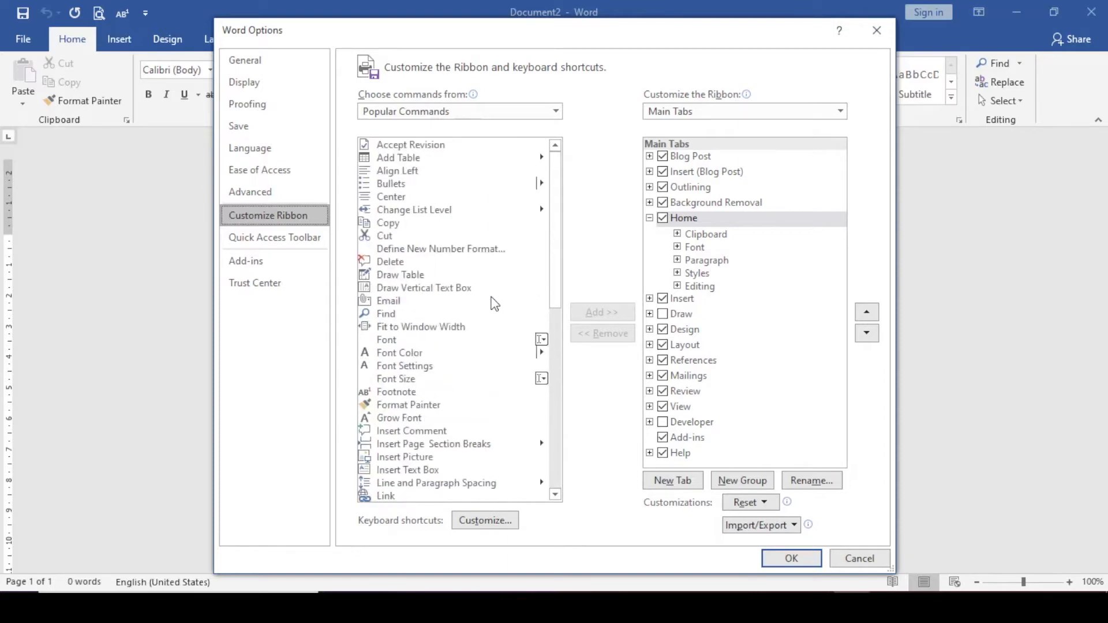
{"action": "scroll", "coordinate": [494, 303], "scroll_direction": "down", "scroll_amount": 7}
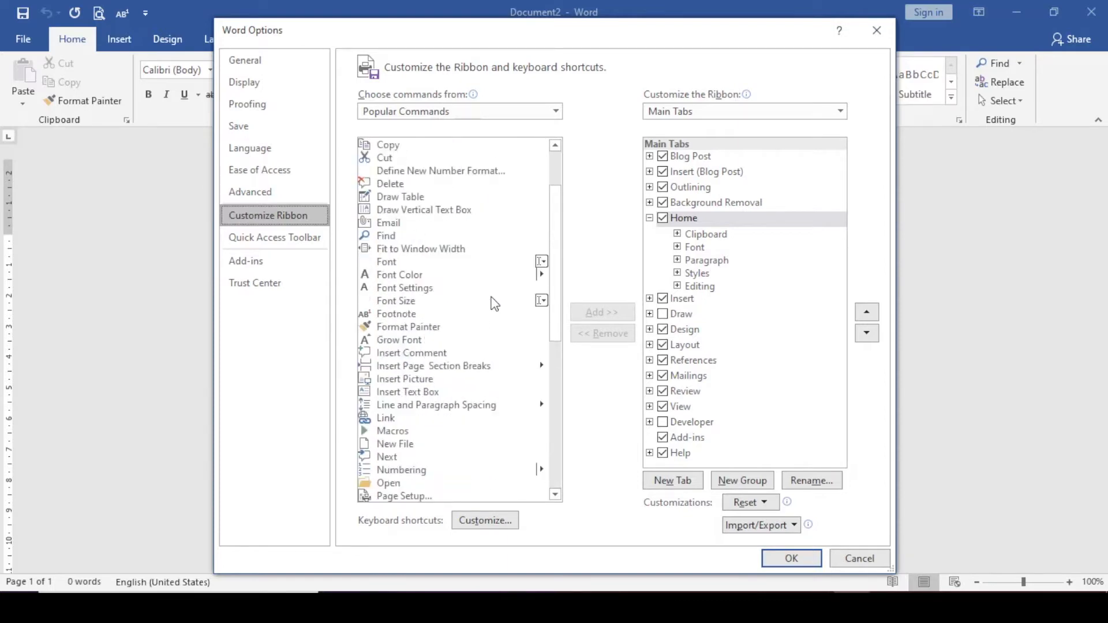
{"action": "scroll", "coordinate": [494, 303], "scroll_direction": "up", "scroll_amount": 7}
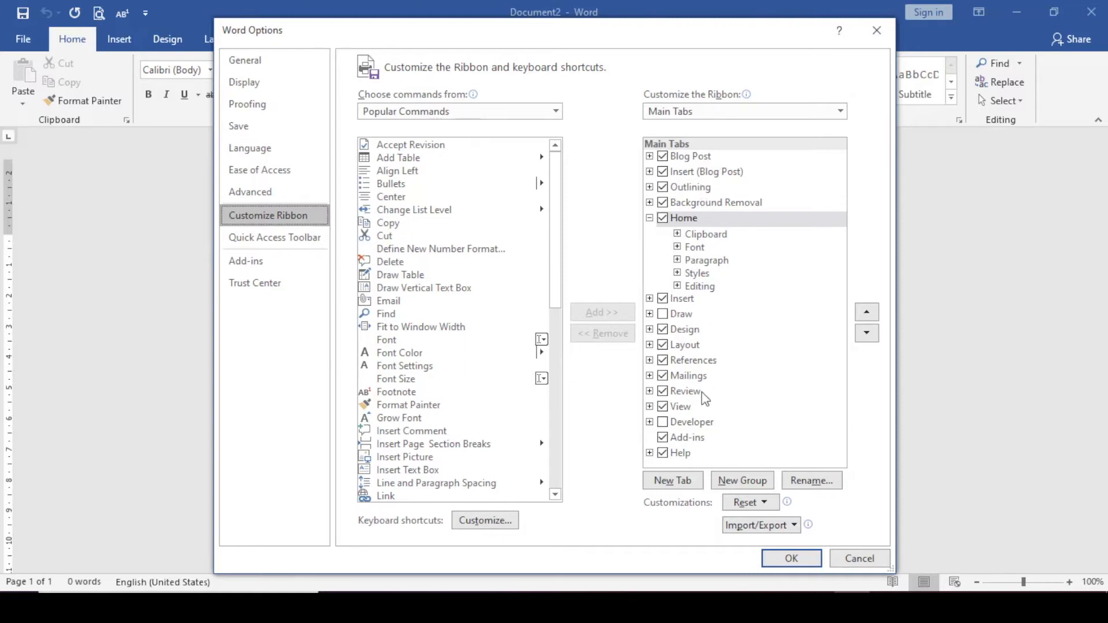
Step: Expand the Home tab's Clipboard and Editing groups, and select Home as the tab to customize
{"action": "left_click", "coordinate": [678, 235]}
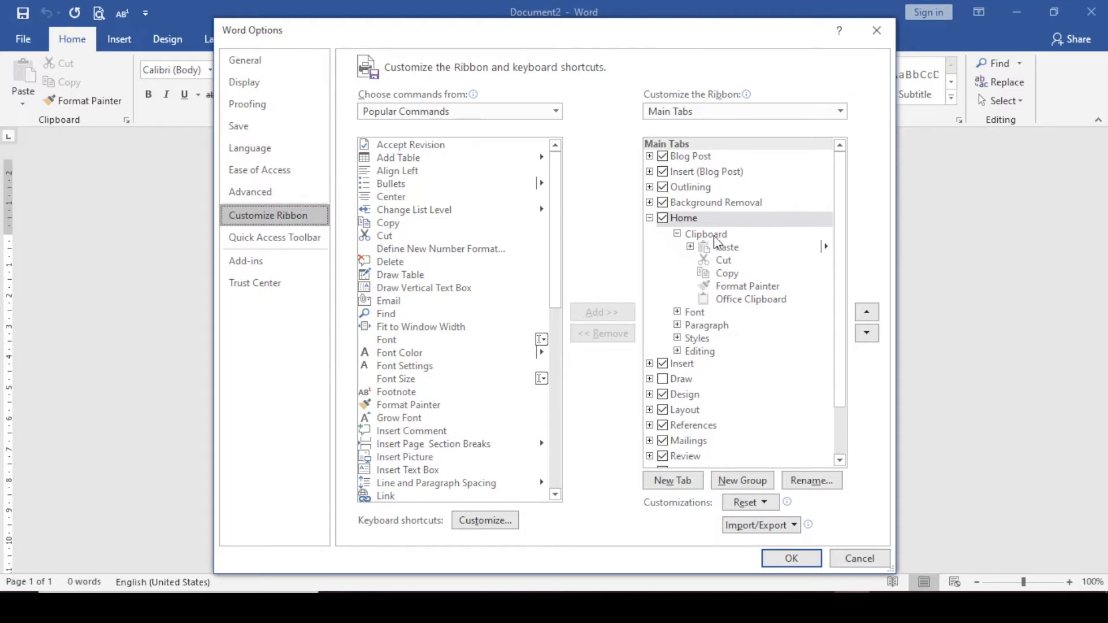
{"action": "left_click", "coordinate": [678, 352]}
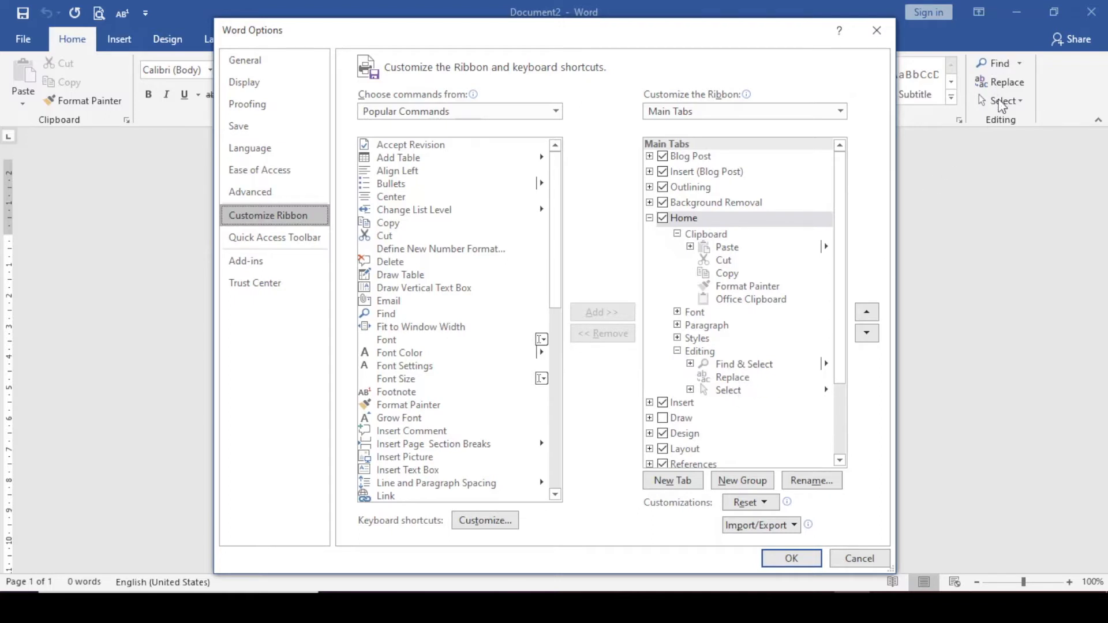
{"action": "left_click", "coordinate": [681, 218]}
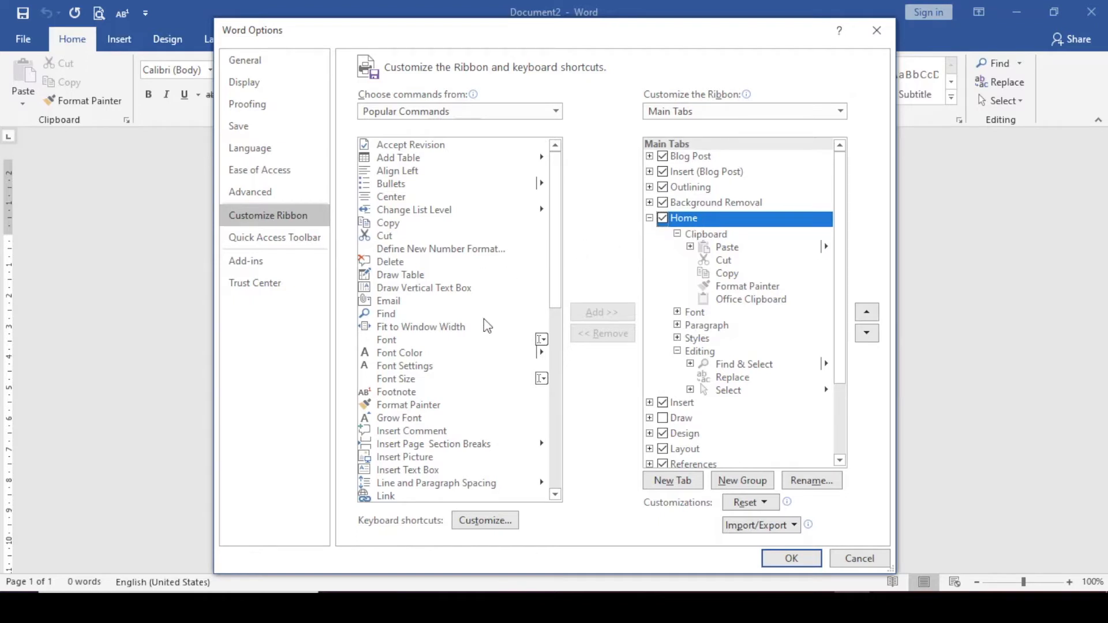
{"action": "scroll", "coordinate": [483, 319], "scroll_direction": "down", "scroll_amount": 1}
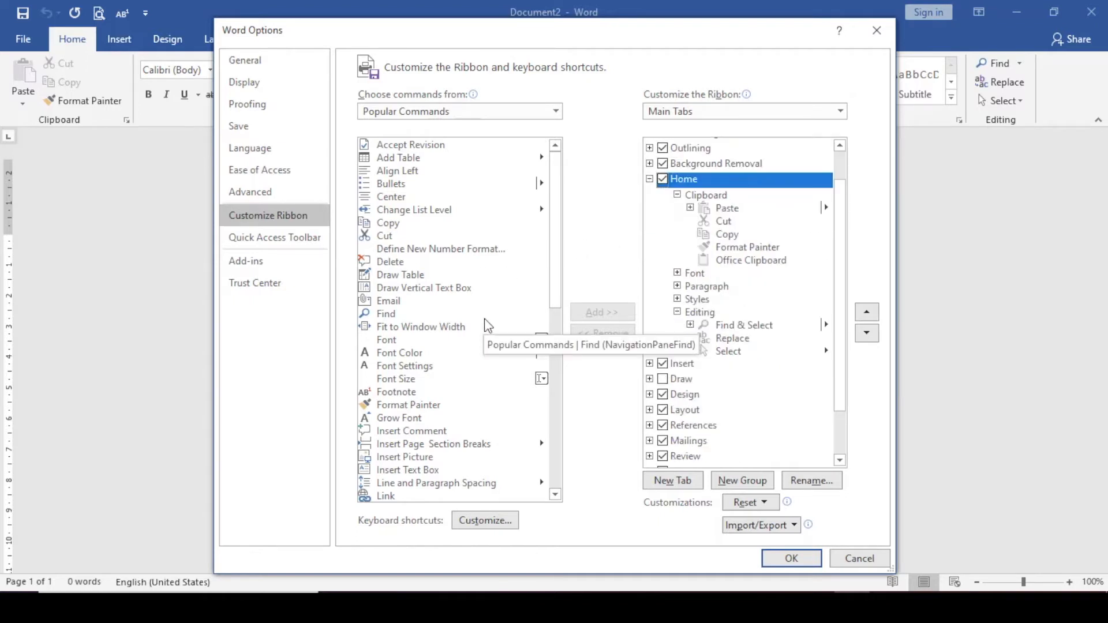
{"action": "left_click_drag", "start_coordinate": [557, 281], "coordinate": [564, 337]}
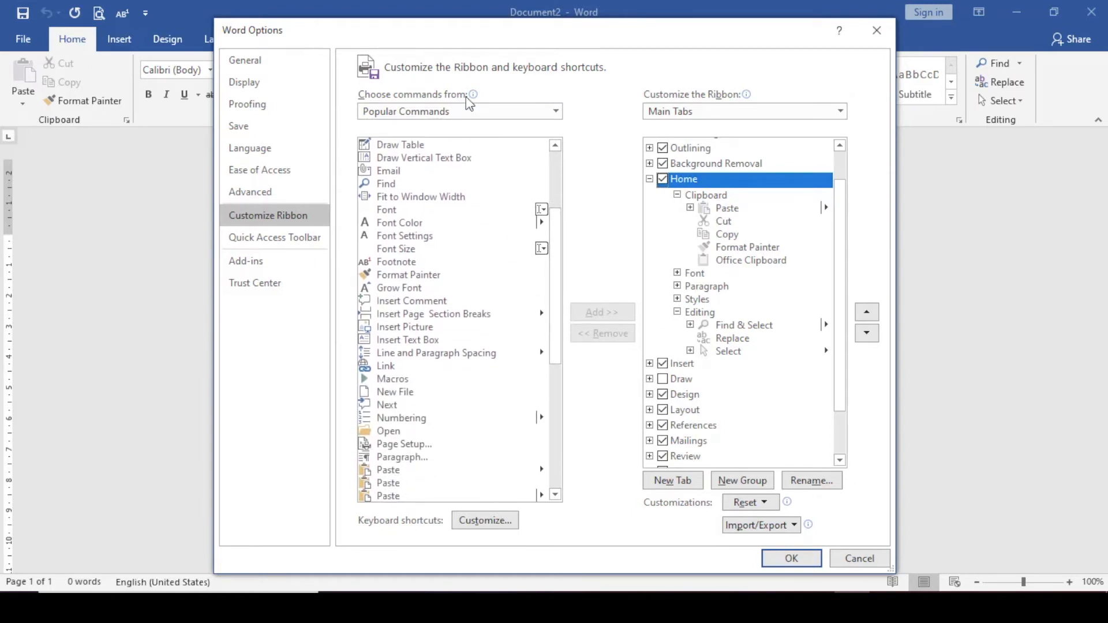
Step: Switch the source list to All Commands, browse it and select the 3-D Color command
{"action": "left_click", "coordinate": [461, 113]}
{"action": "left_click", "coordinate": [459, 112]}
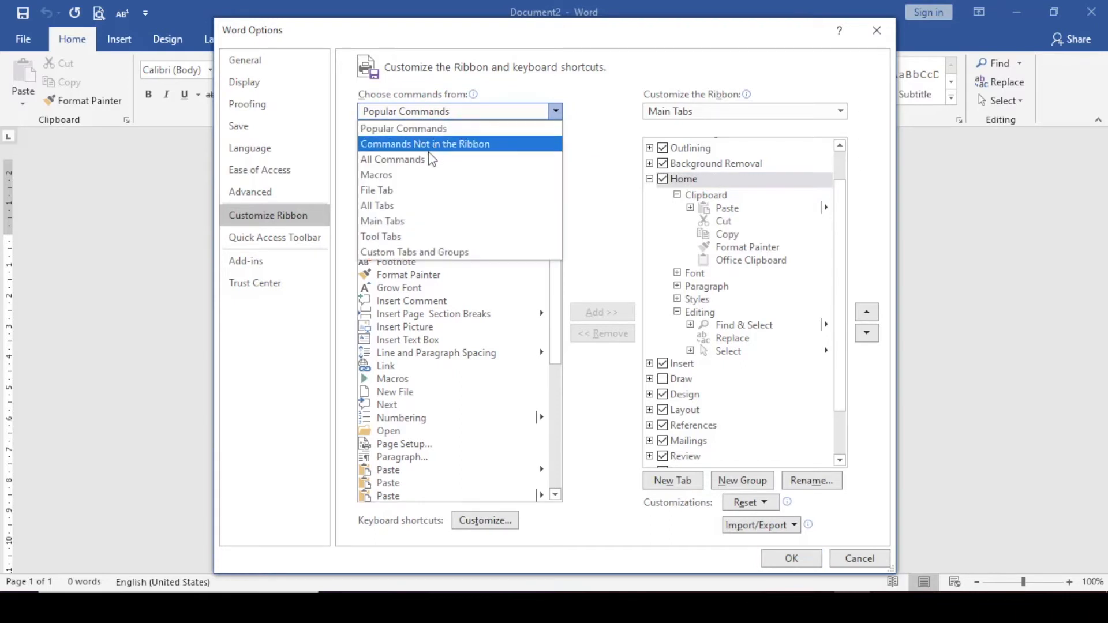
{"action": "left_click", "coordinate": [397, 162]}
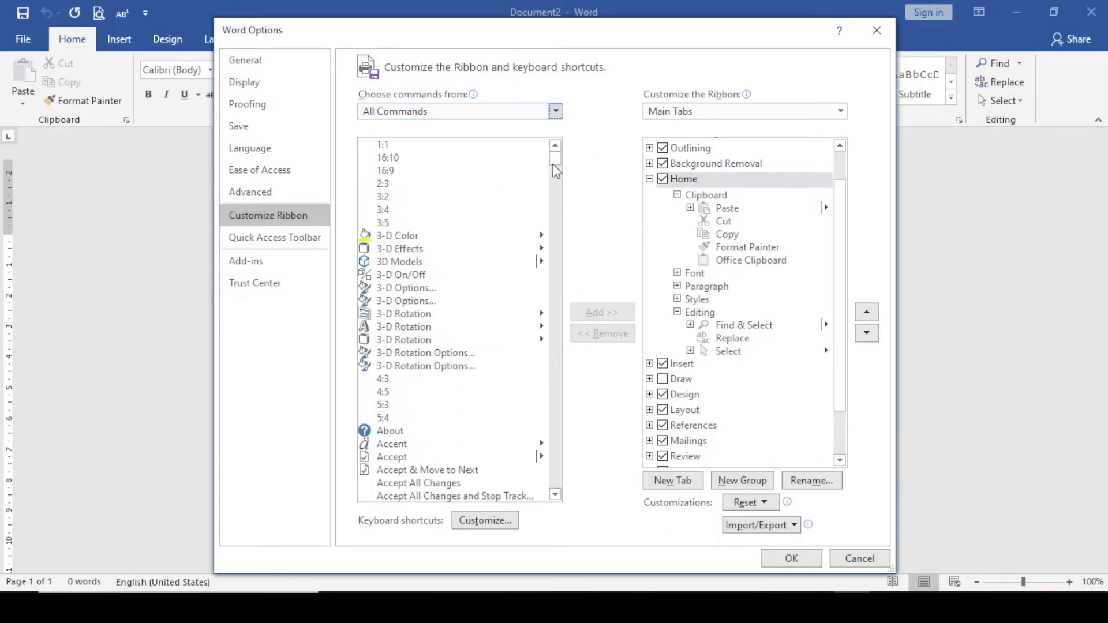
{"action": "scroll", "coordinate": [474, 347], "scroll_direction": "down", "scroll_amount": 3}
{"action": "scroll", "coordinate": [474, 348], "scroll_direction": "down", "scroll_amount": 6}
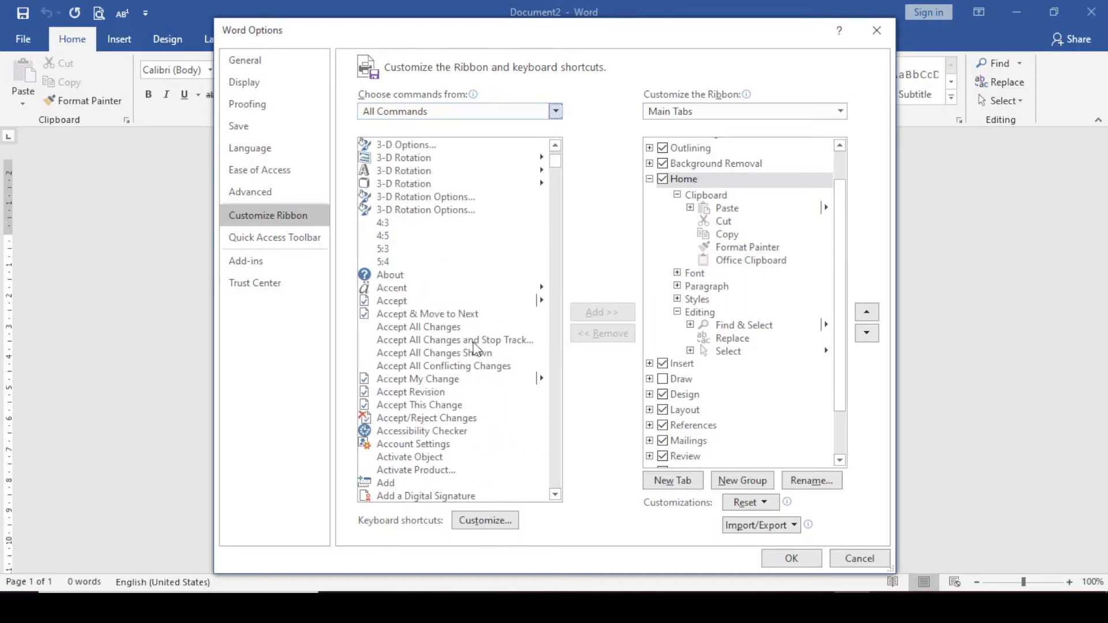
{"action": "scroll", "coordinate": [477, 348], "scroll_direction": "down", "scroll_amount": 15}
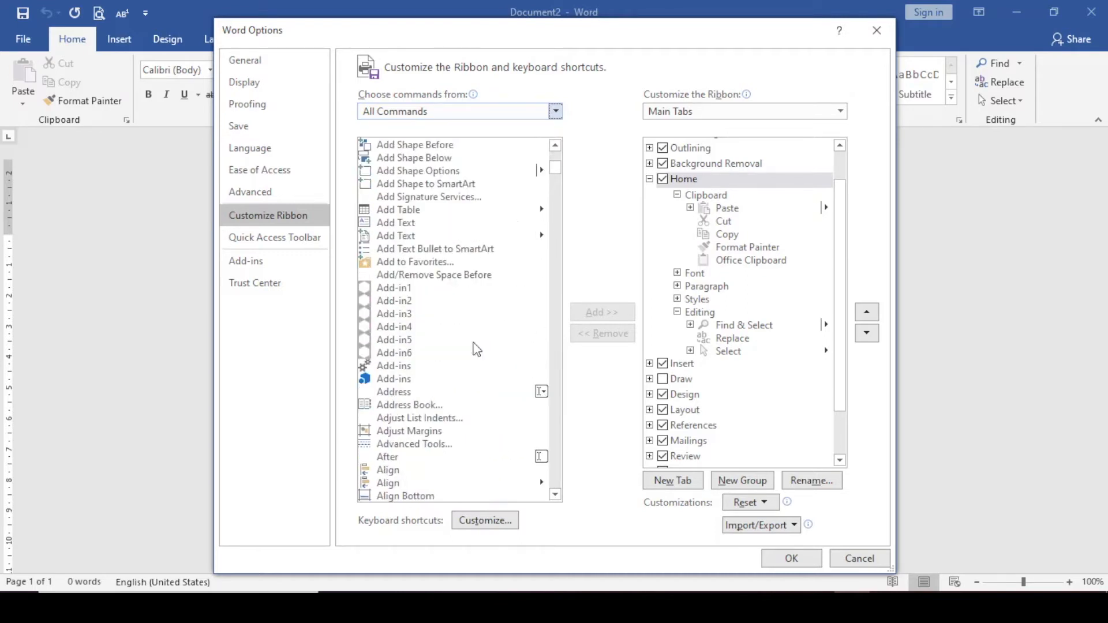
{"action": "scroll", "coordinate": [477, 349], "scroll_direction": "down", "scroll_amount": 5}
{"action": "scroll", "coordinate": [476, 346], "scroll_direction": "up", "scroll_amount": 20}
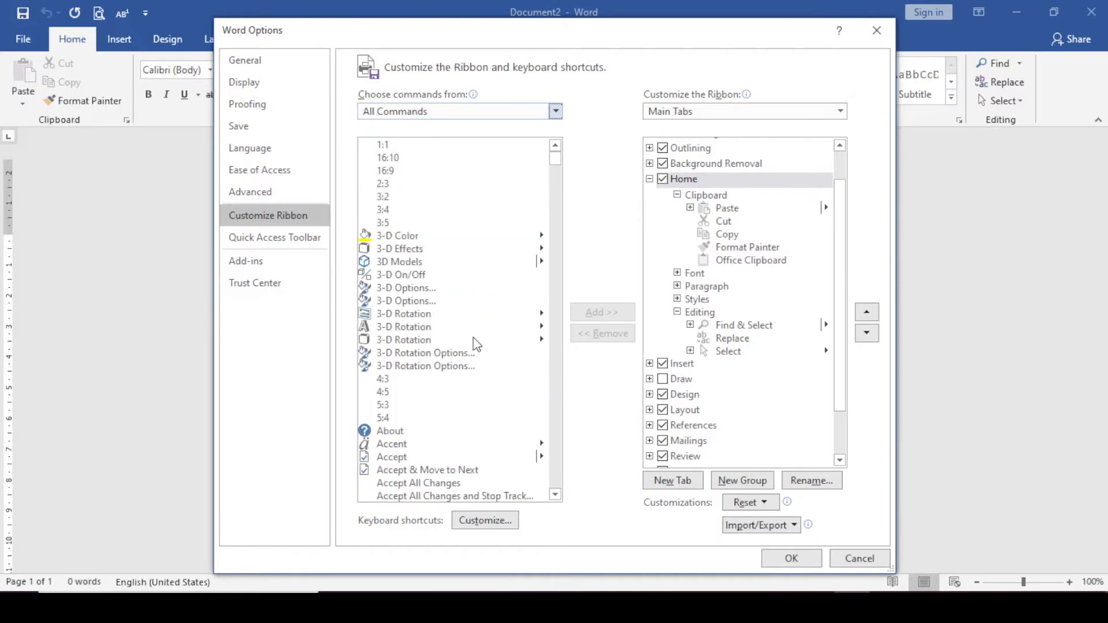
{"action": "left_click", "coordinate": [402, 237]}
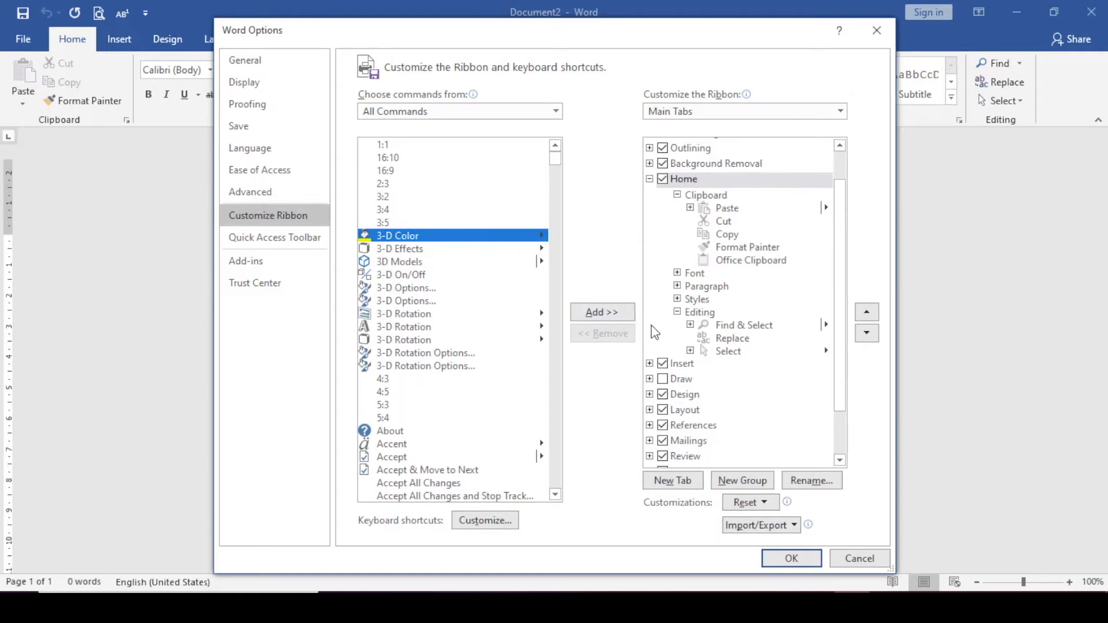
Step: Add a new custom group to the Home tab and move it above the Clipboard group
{"action": "left_click", "coordinate": [761, 482]}
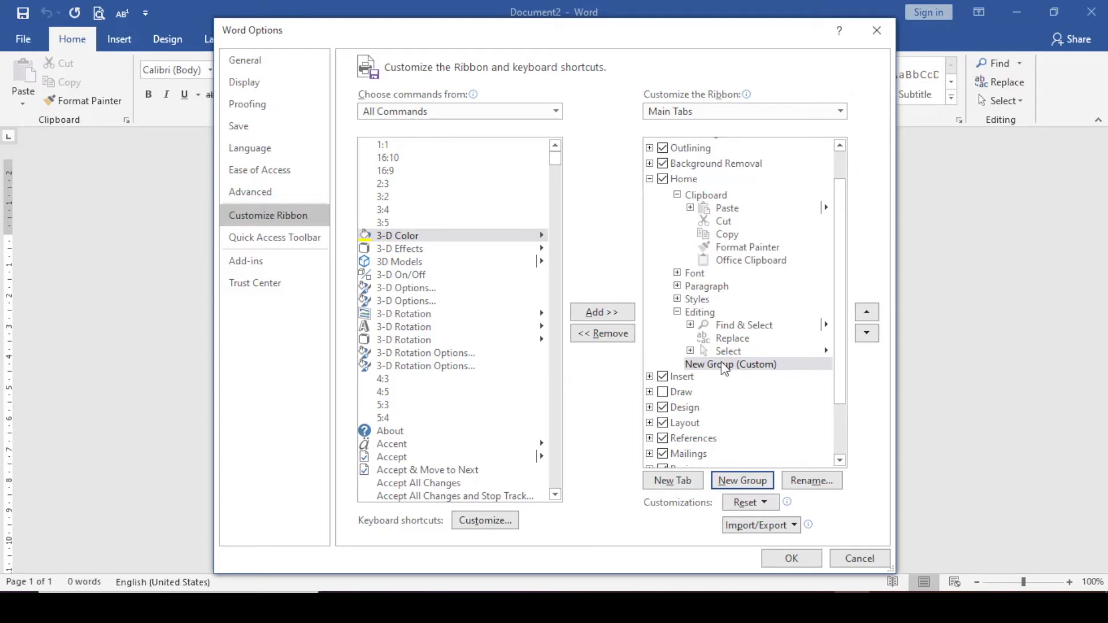
{"action": "left_click", "coordinate": [705, 364]}
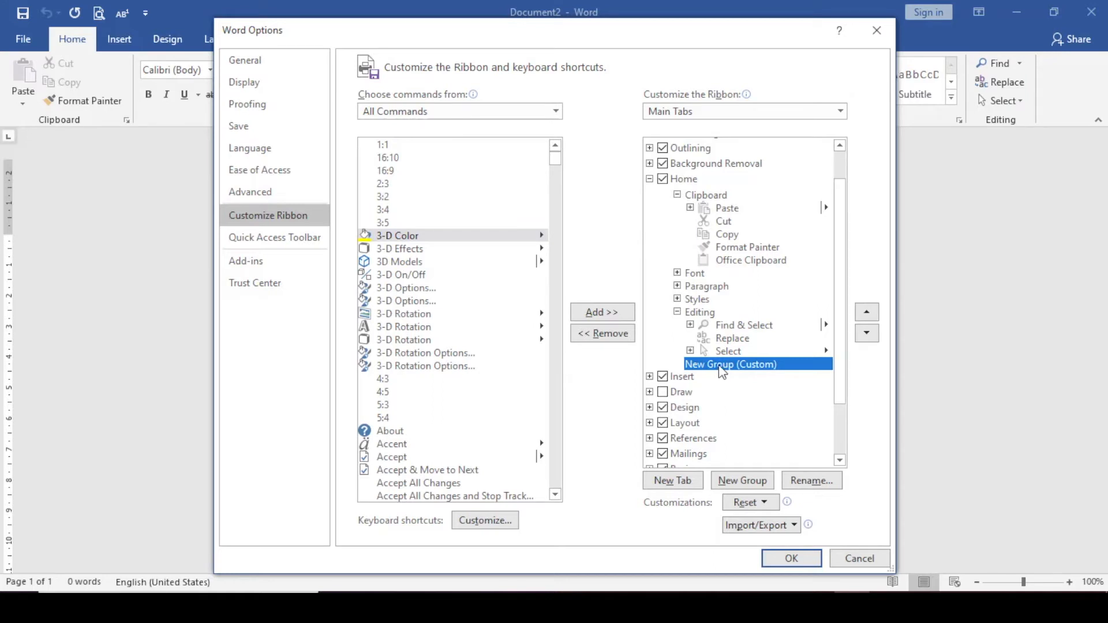
{"action": "left_click", "coordinate": [867, 314]}
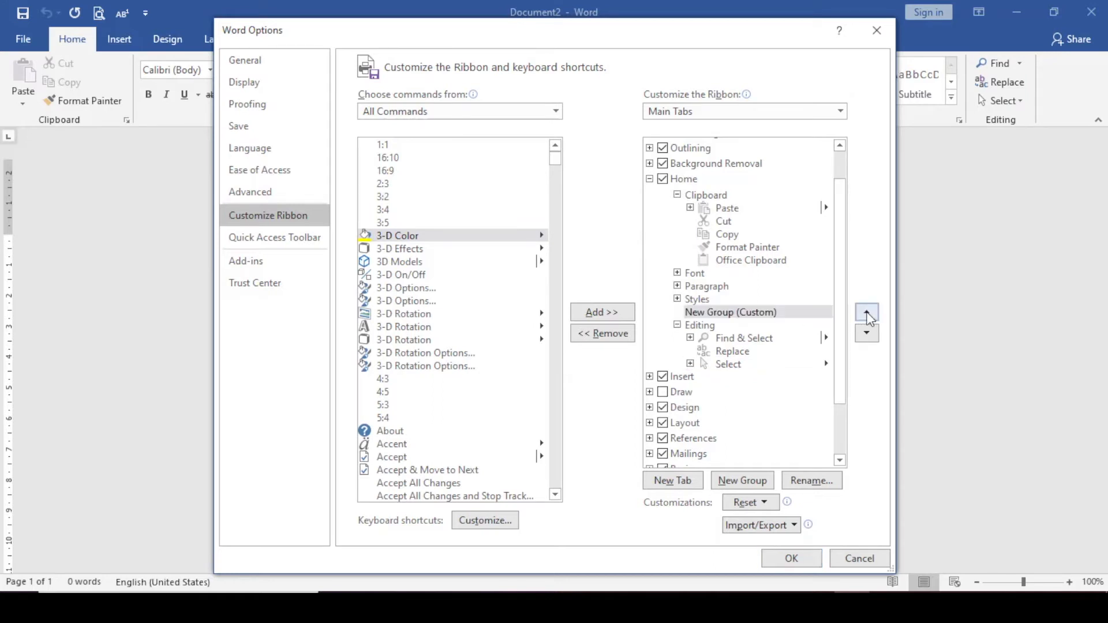
{"action": "left_click", "coordinate": [868, 313]}
{"action": "left_click", "coordinate": [868, 313]}
{"action": "left_click", "coordinate": [868, 313]}
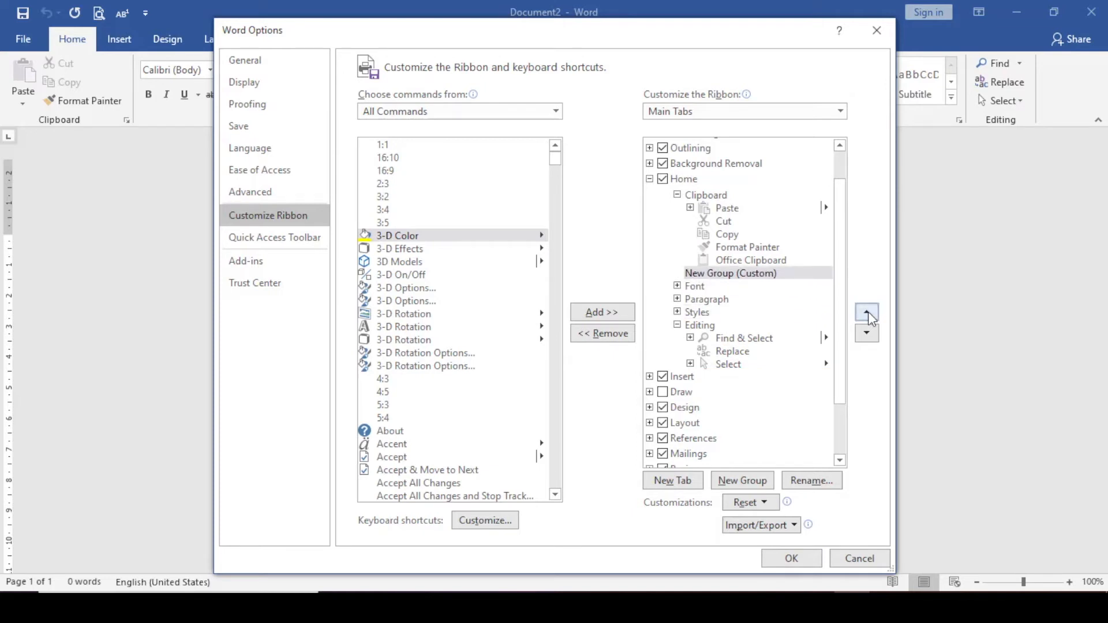
{"action": "left_click", "coordinate": [868, 313]}
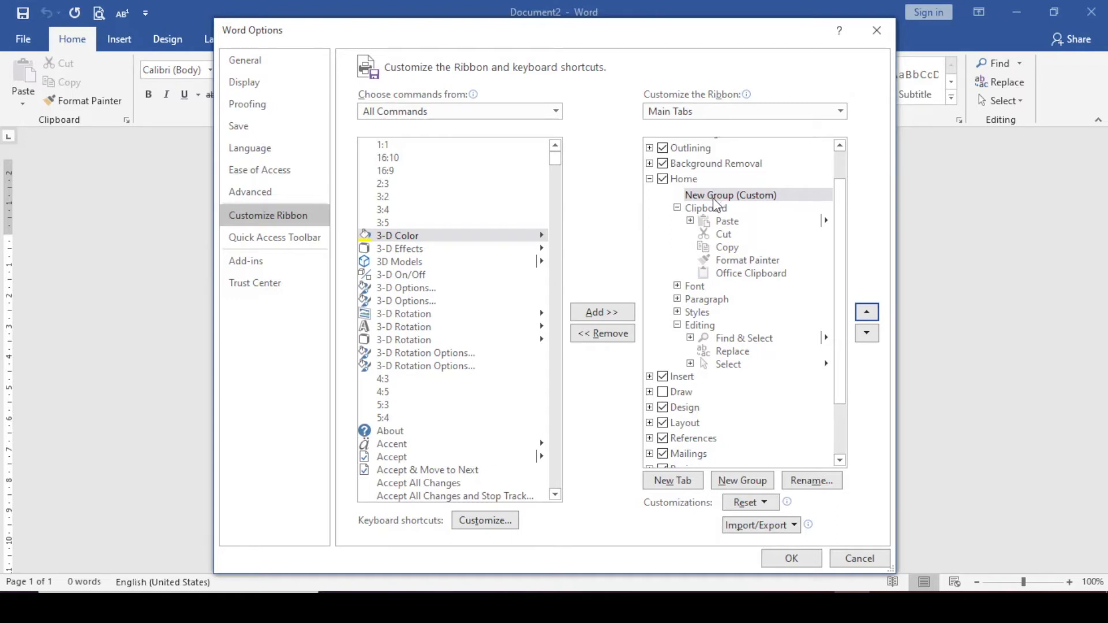
Step: Give the new custom group the yellow smiley symbol and rename it Sample
{"action": "left_click", "coordinate": [805, 482]}
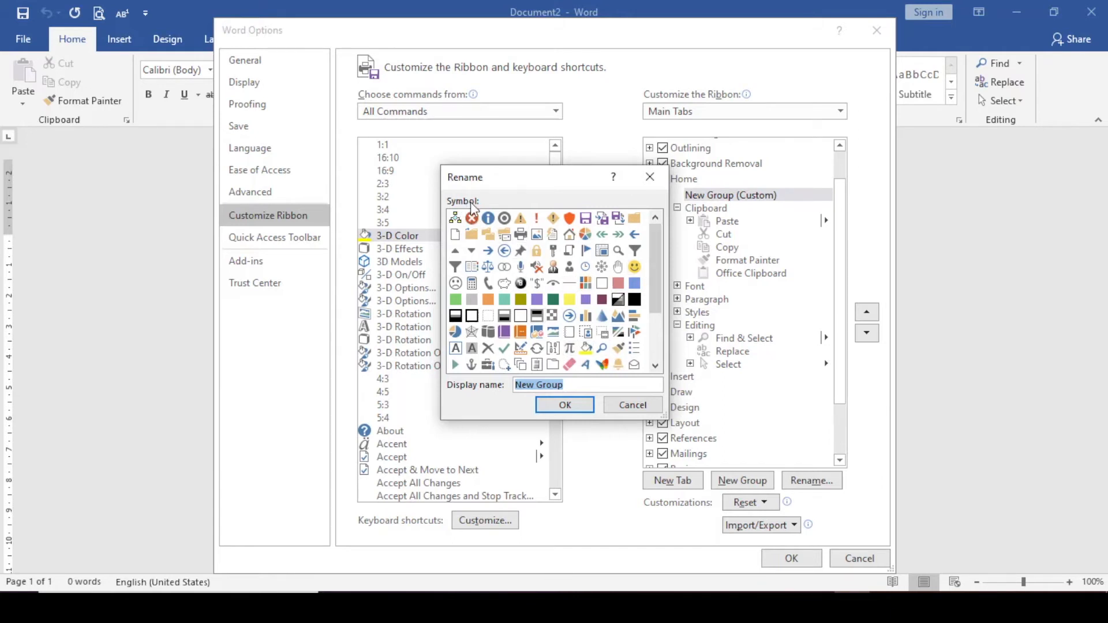
{"action": "left_click", "coordinate": [636, 269]}
{"action": "left_click", "coordinate": [575, 383]}
{"action": "type", "text": "SAmple"}
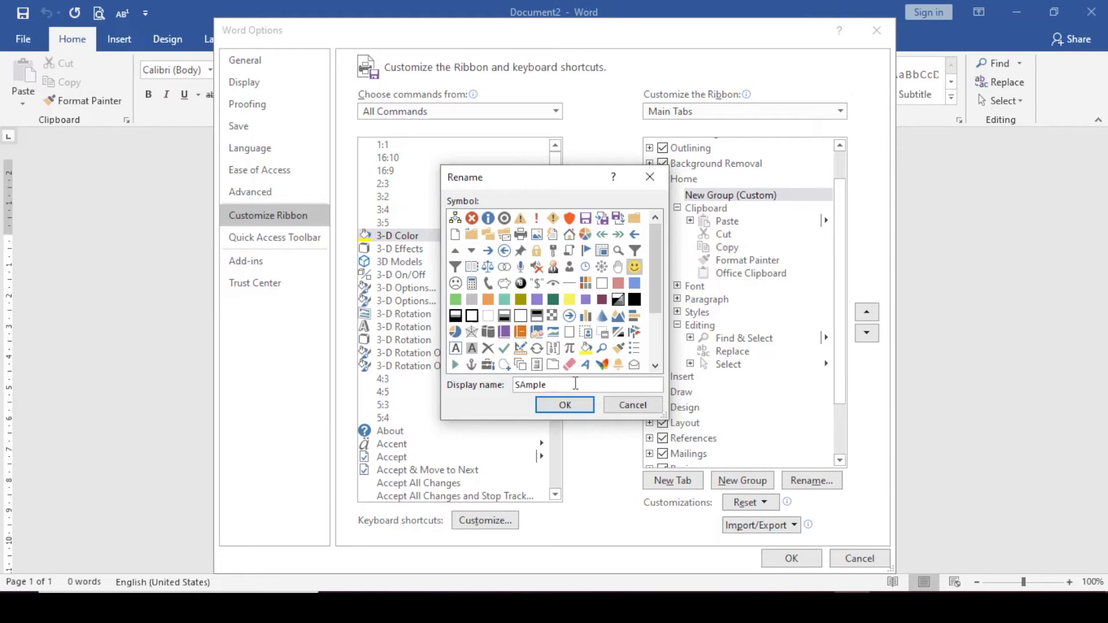
{"action": "key", "text": "BackSpace"}
{"action": "key", "text": "BackSpace"}
{"action": "key", "text": "BackSpace"}
{"action": "key", "text": "BackSpace"}
{"action": "key", "text": "BackSpace"}
{"action": "key", "text": "BackSpace"}
{"action": "key", "text": "BackSpace"}
{"action": "key", "text": "BackSpace"}
{"action": "key", "text": "BackSpace"}
{"action": "type", "text": "Samp"}
{"action": "left_click", "coordinate": [584, 402]}
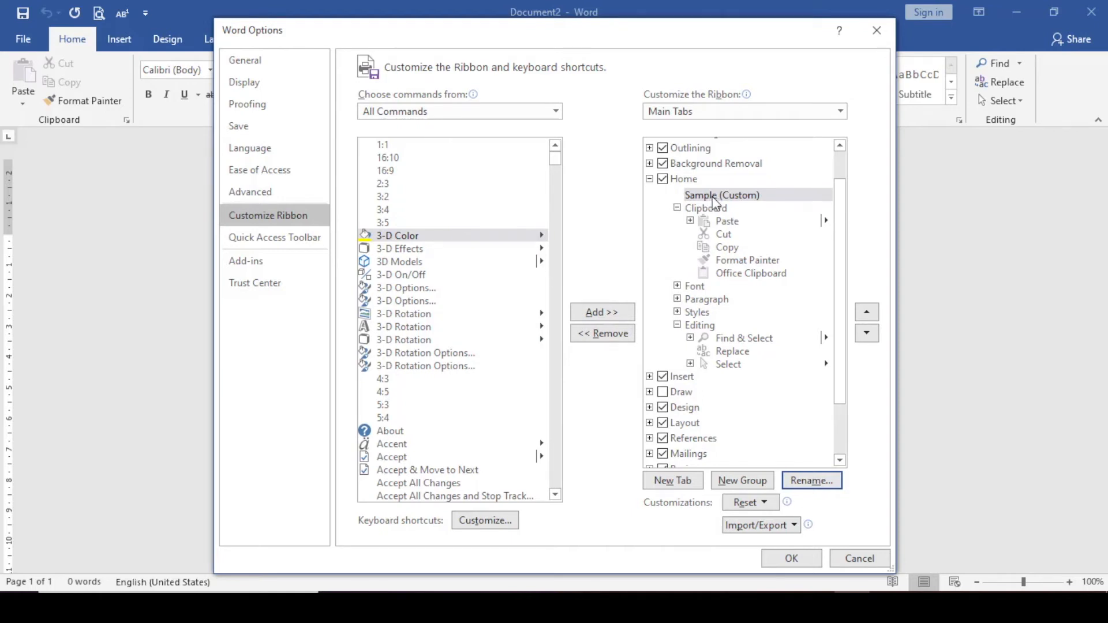
Step: Add the 3-D Color command and the first 3-D Rotation command to the Sample group and apply the ribbon changes
{"action": "left_click", "coordinate": [407, 236]}
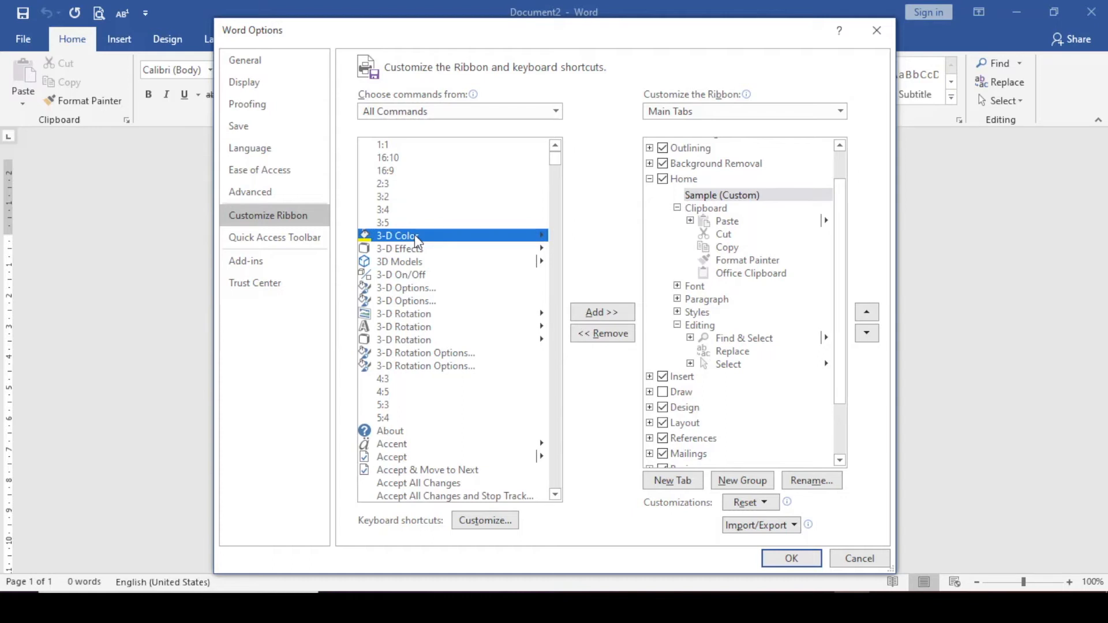
{"action": "left_click", "coordinate": [609, 312]}
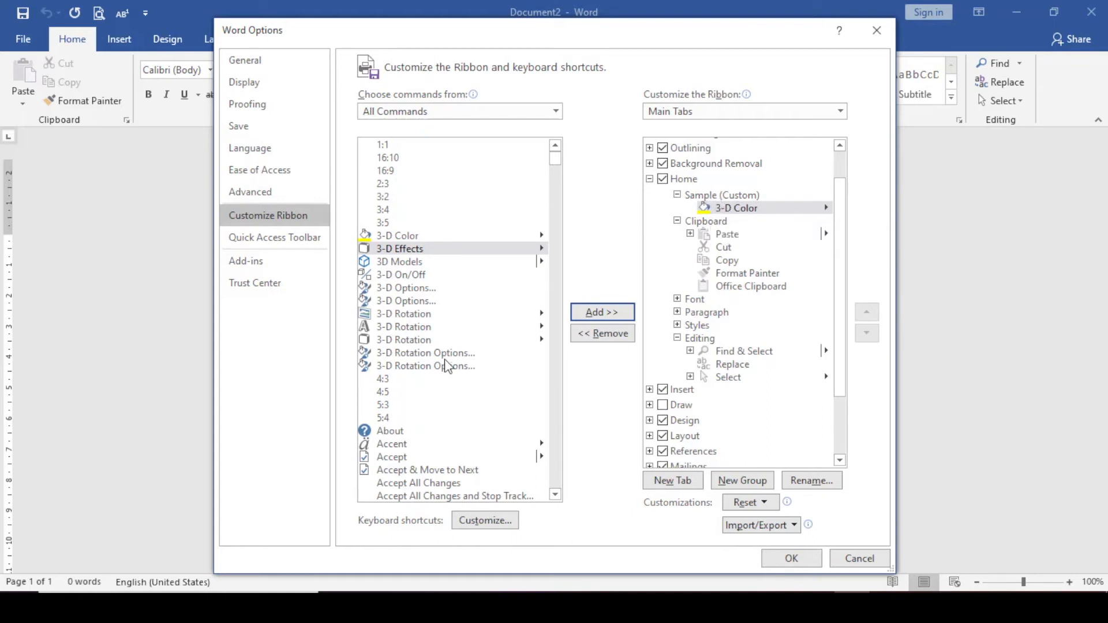
{"action": "left_click", "coordinate": [401, 316]}
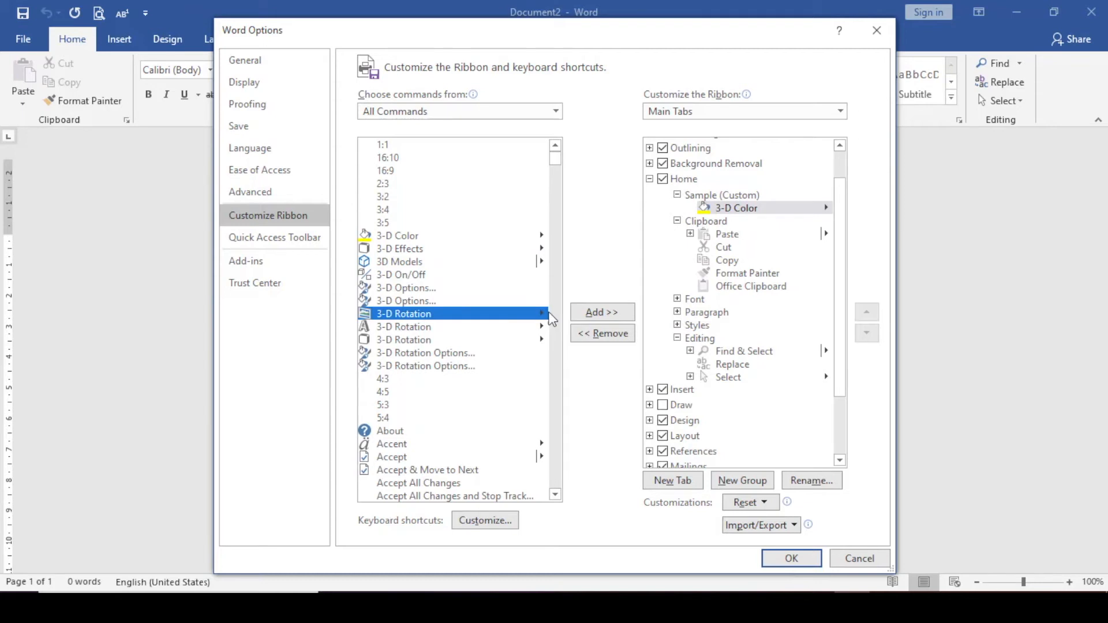
{"action": "left_click", "coordinate": [600, 315]}
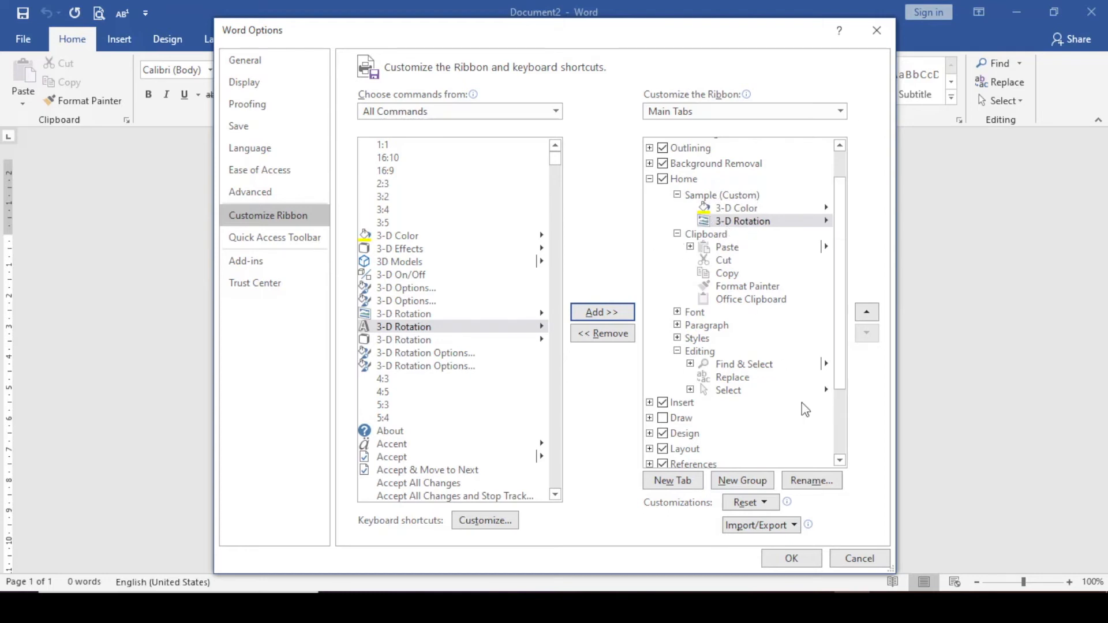
{"action": "left_click", "coordinate": [791, 559]}
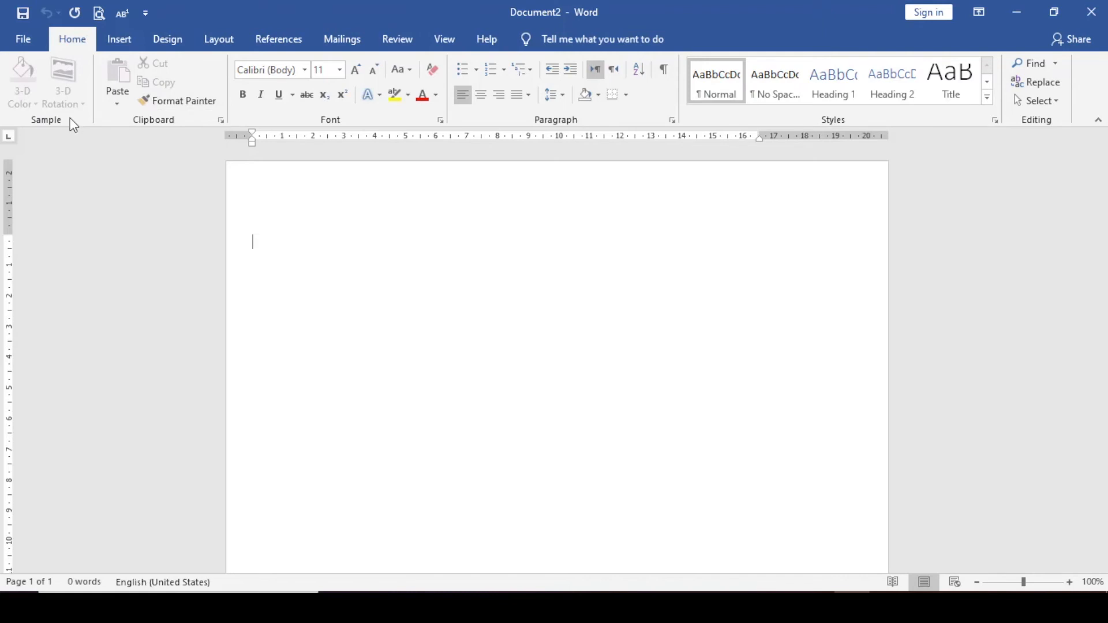
Step: Move the custom Sample group below the Editing group at the end of the Home tab and apply the ribbon changes
{"action": "left_click", "coordinate": [30, 46]}
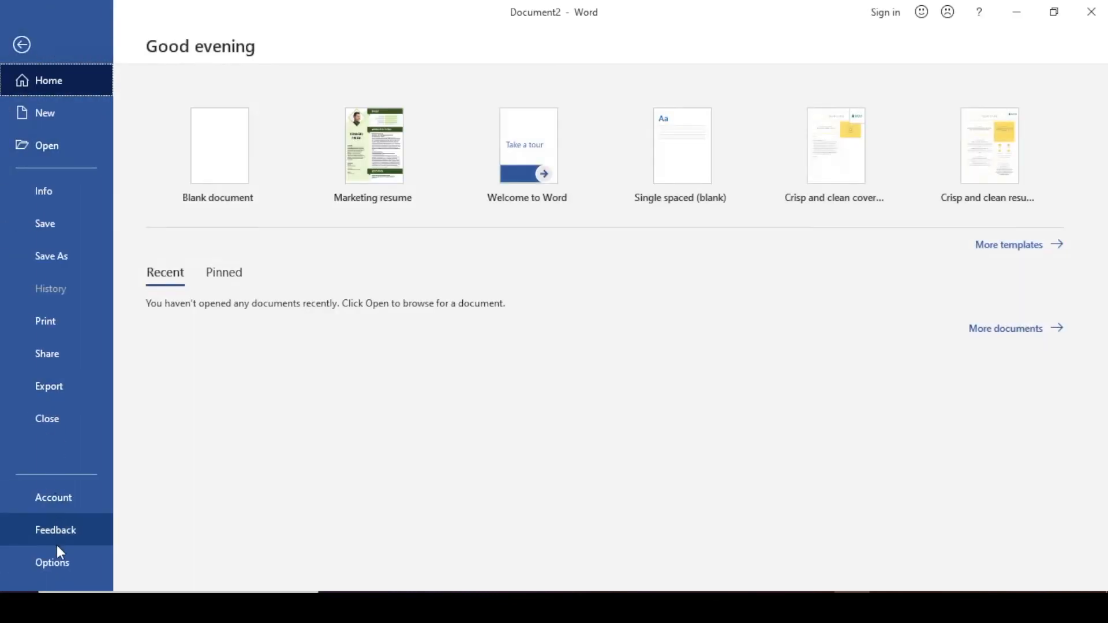
{"action": "left_click", "coordinate": [22, 45]}
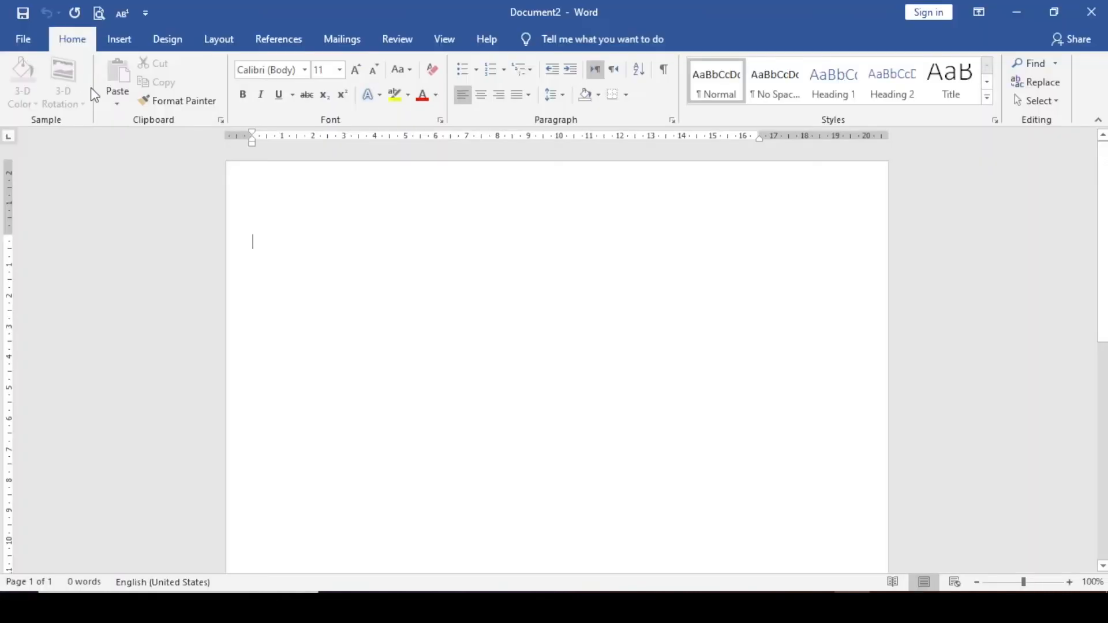
{"action": "right_click", "coordinate": [77, 118]}
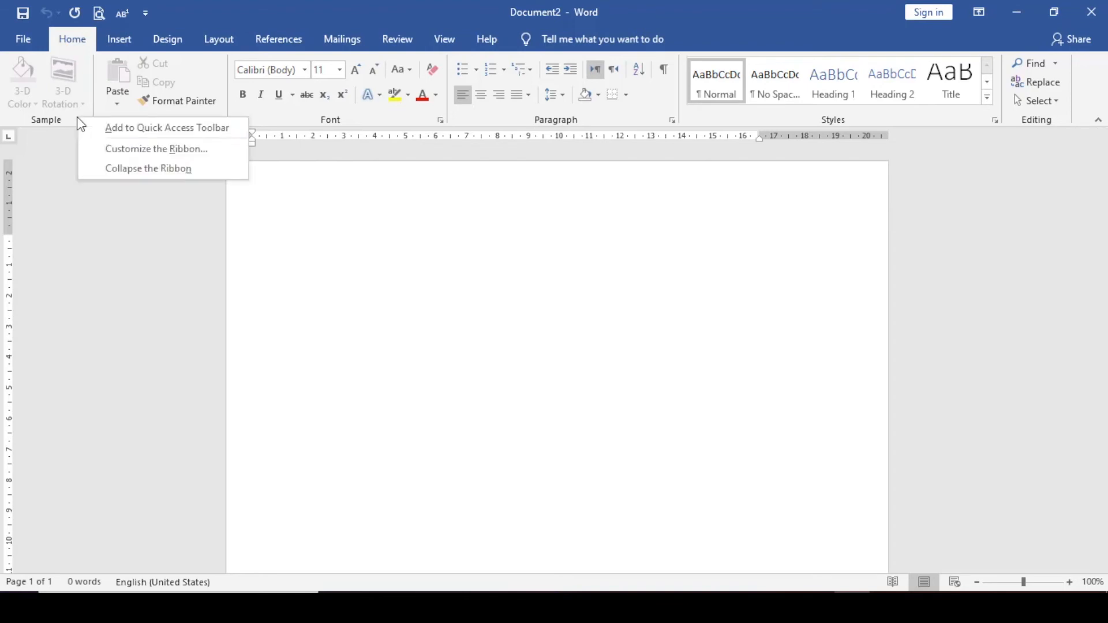
{"action": "left_click", "coordinate": [149, 149]}
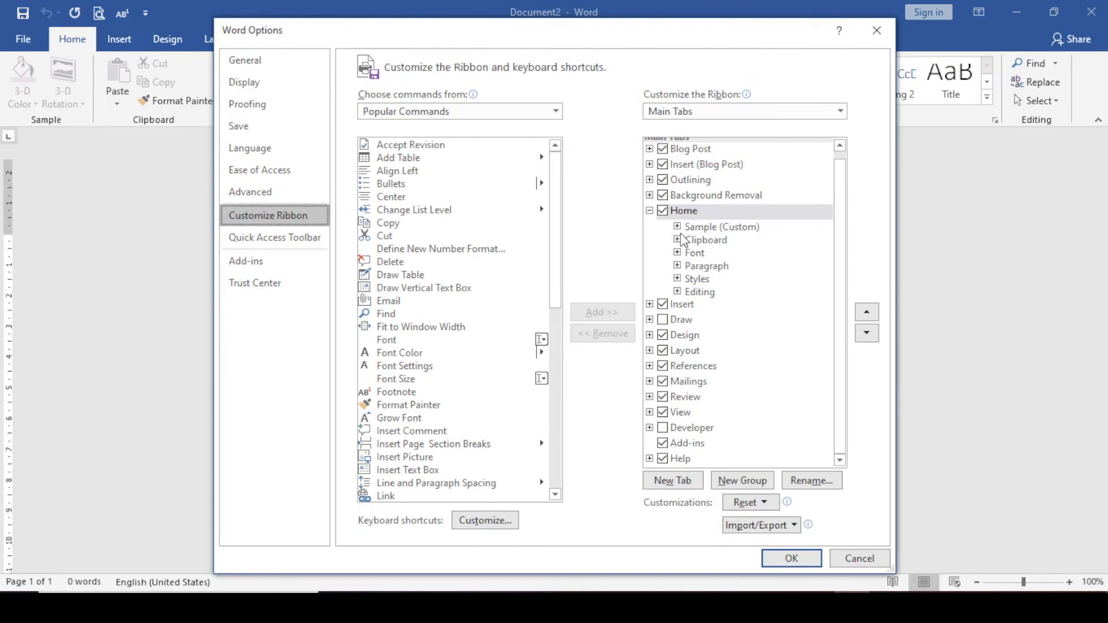
{"action": "left_click", "coordinate": [703, 227]}
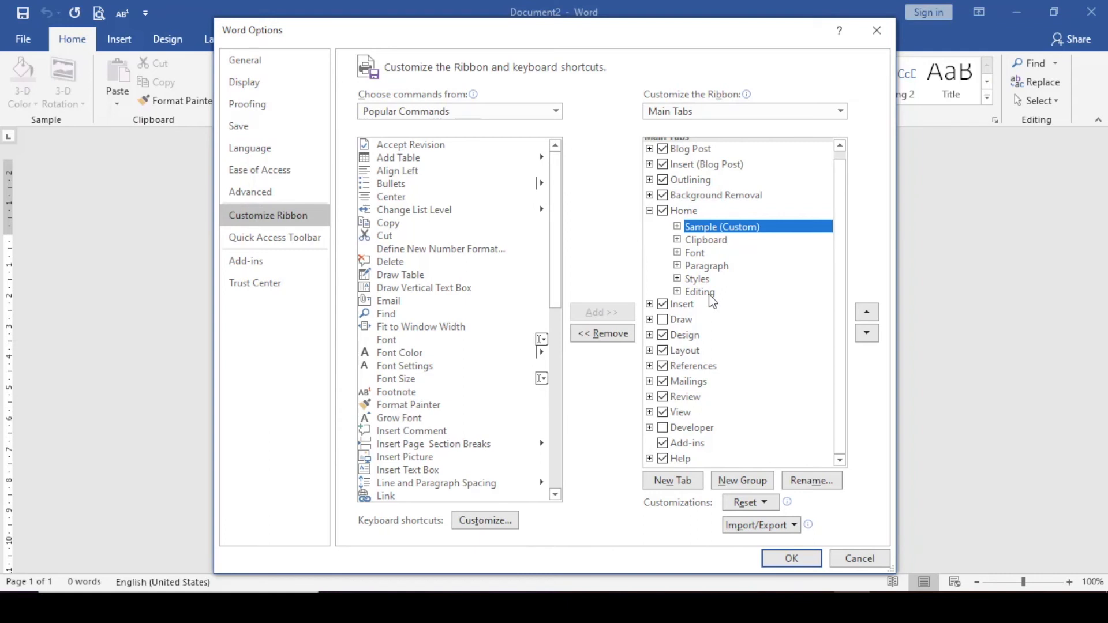
{"action": "left_click", "coordinate": [869, 334]}
{"action": "left_click", "coordinate": [869, 334]}
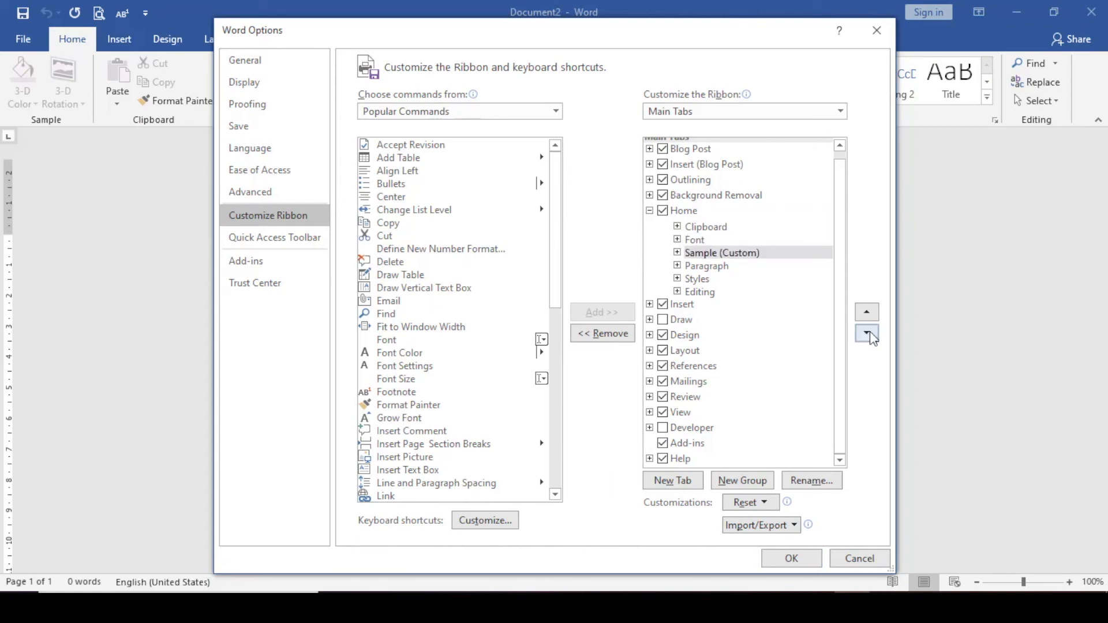
{"action": "left_click", "coordinate": [867, 334]}
{"action": "left_click", "coordinate": [868, 333]}
{"action": "left_click", "coordinate": [867, 333]}
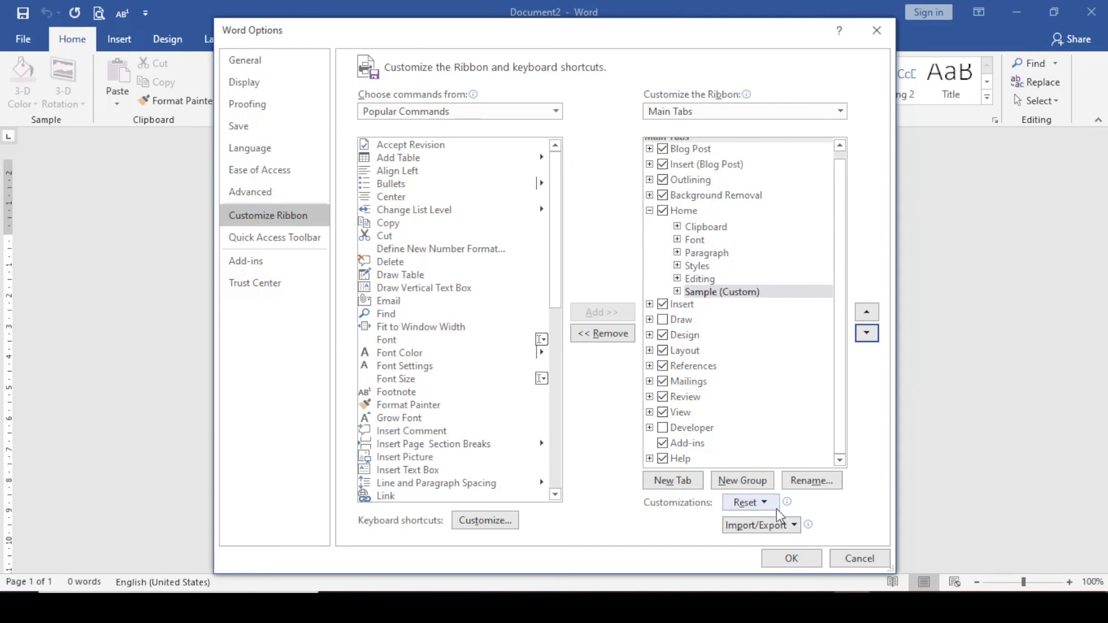
{"action": "left_click", "coordinate": [782, 560]}
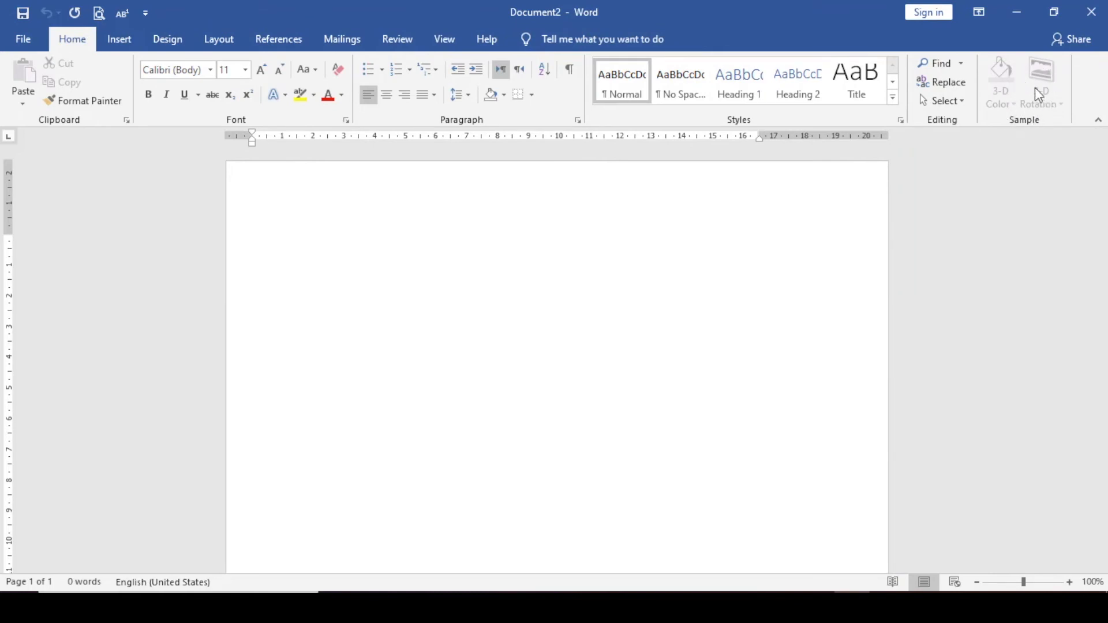
Step: Reopen the ribbon customization settings, browse the popular commands, and examine the All Commands list for further commands available to add
{"action": "right_click", "coordinate": [1085, 105]}
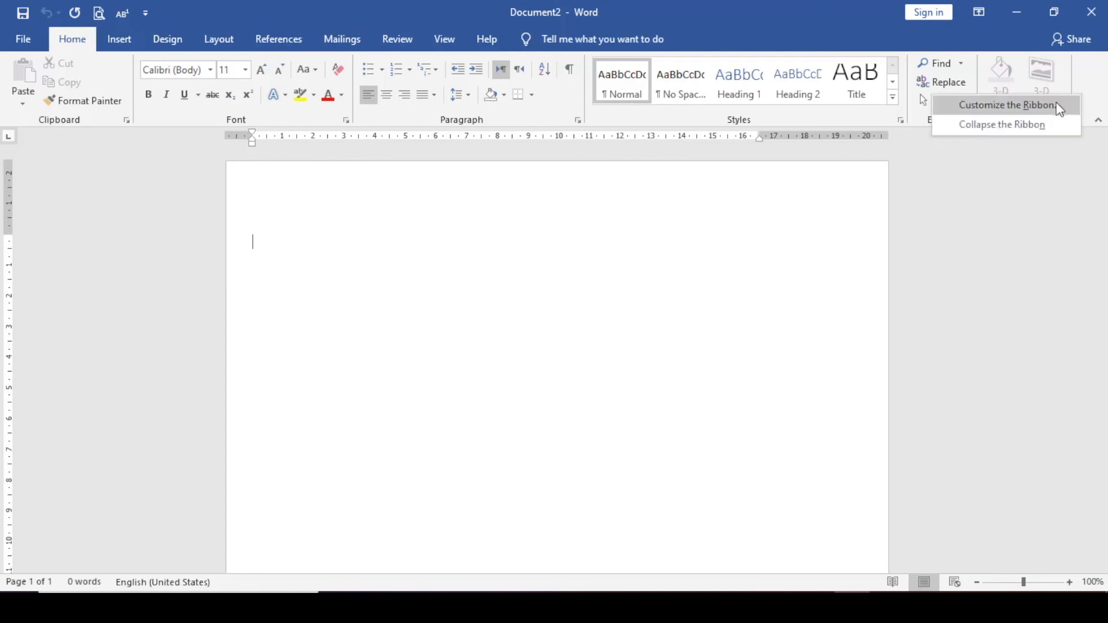
{"action": "left_click", "coordinate": [1060, 105]}
{"action": "scroll", "coordinate": [487, 341], "scroll_direction": "down", "scroll_amount": 10}
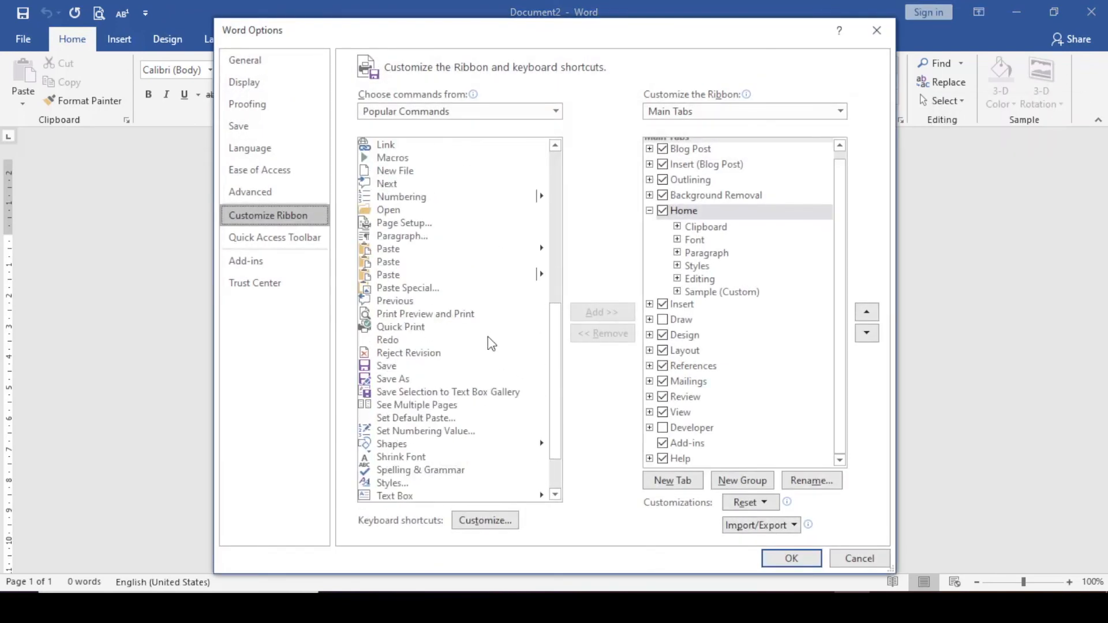
{"action": "scroll", "coordinate": [490, 342], "scroll_direction": "down", "scroll_amount": 1}
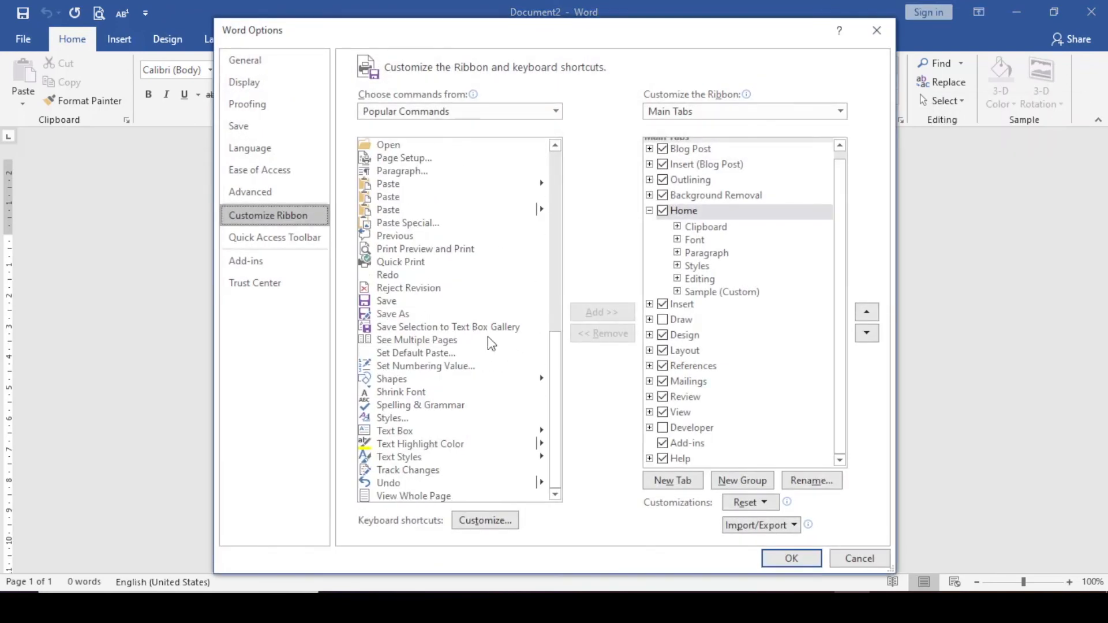
{"action": "left_click", "coordinate": [448, 113]}
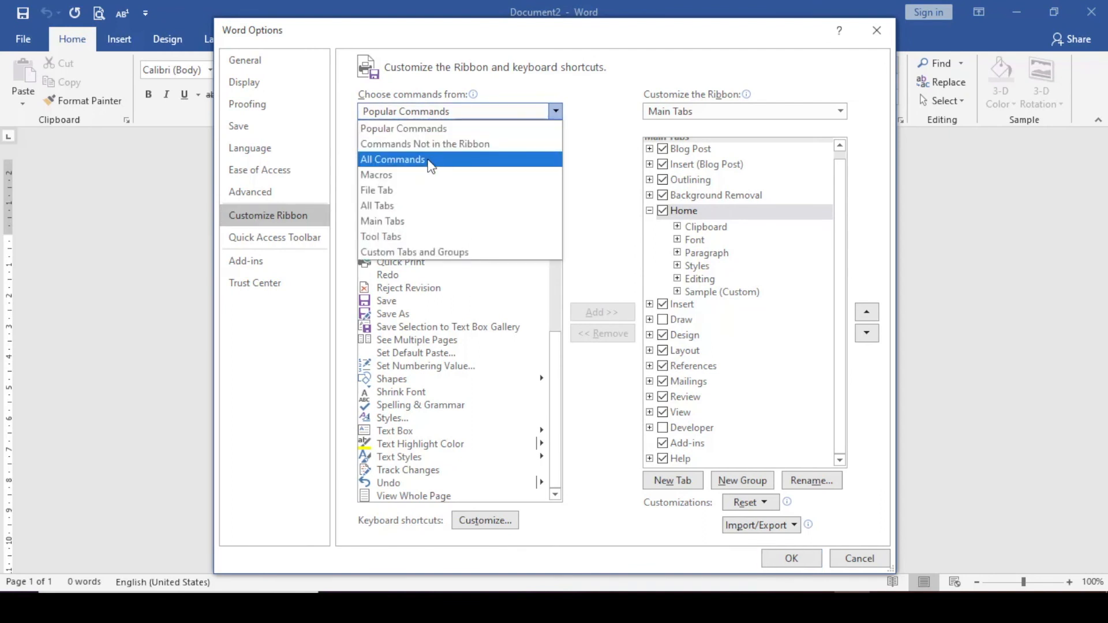
{"action": "left_click", "coordinate": [431, 166]}
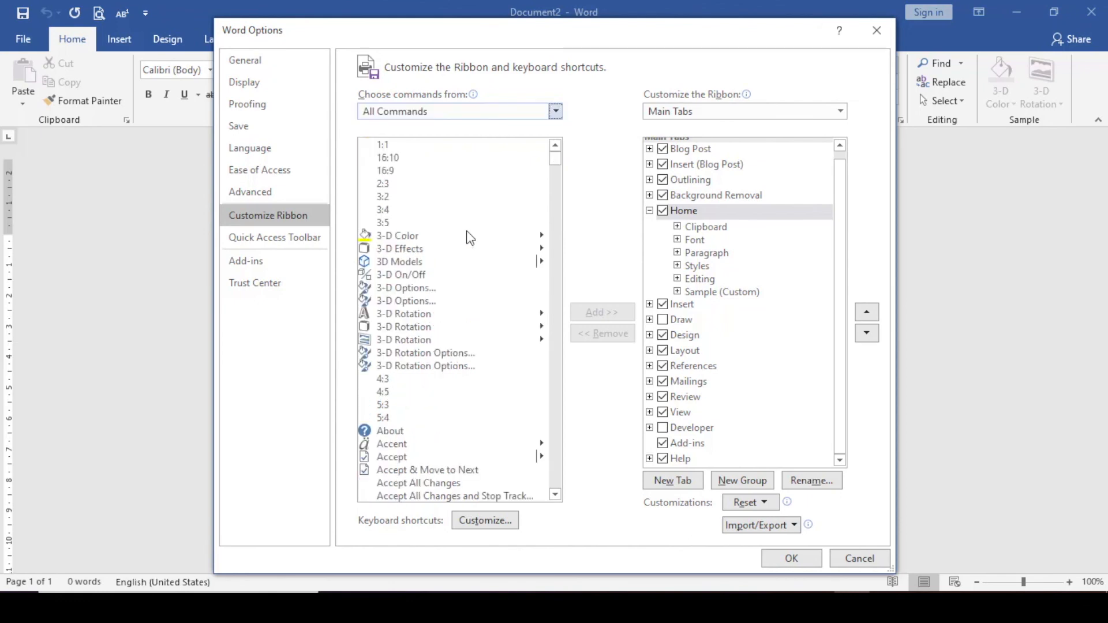
{"action": "scroll", "coordinate": [468, 232], "scroll_direction": "down", "scroll_amount": 20}
{"action": "scroll", "coordinate": [467, 231], "scroll_direction": "down", "scroll_amount": 20}
{"action": "scroll", "coordinate": [465, 238], "scroll_direction": "down", "scroll_amount": 20}
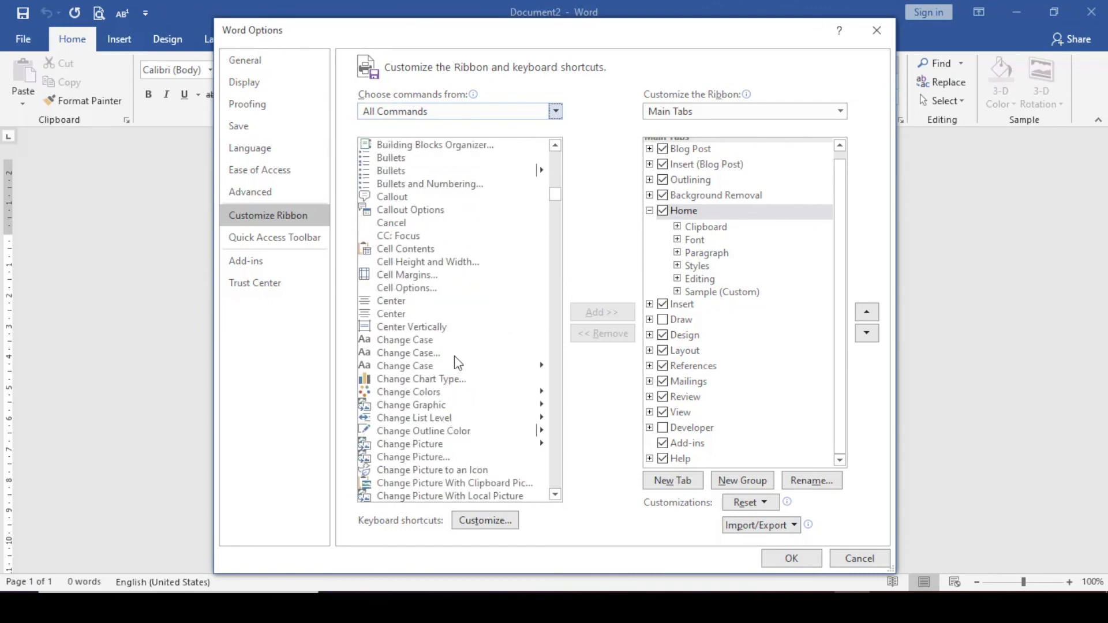
{"action": "scroll", "coordinate": [459, 363], "scroll_direction": "down", "scroll_amount": 4}
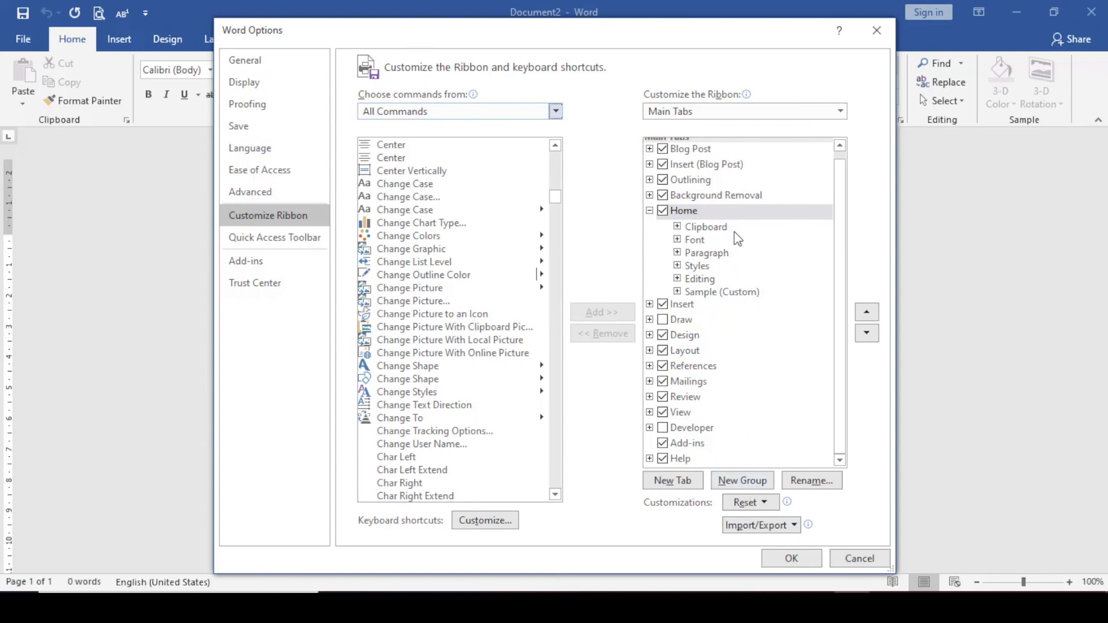
{"action": "scroll", "coordinate": [492, 417], "scroll_direction": "down", "scroll_amount": 7}
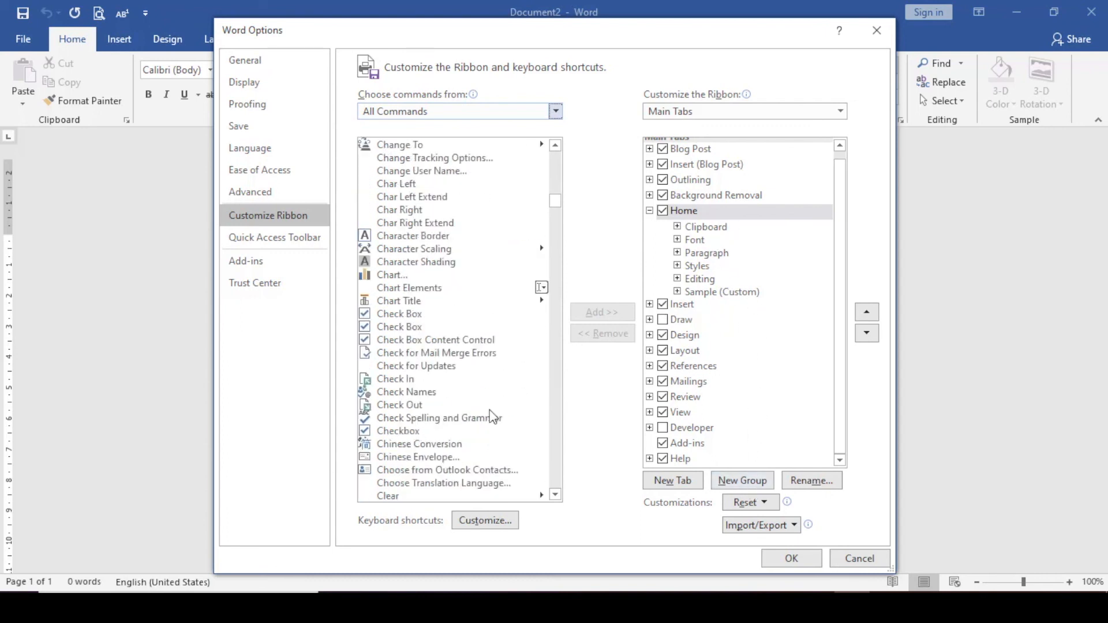